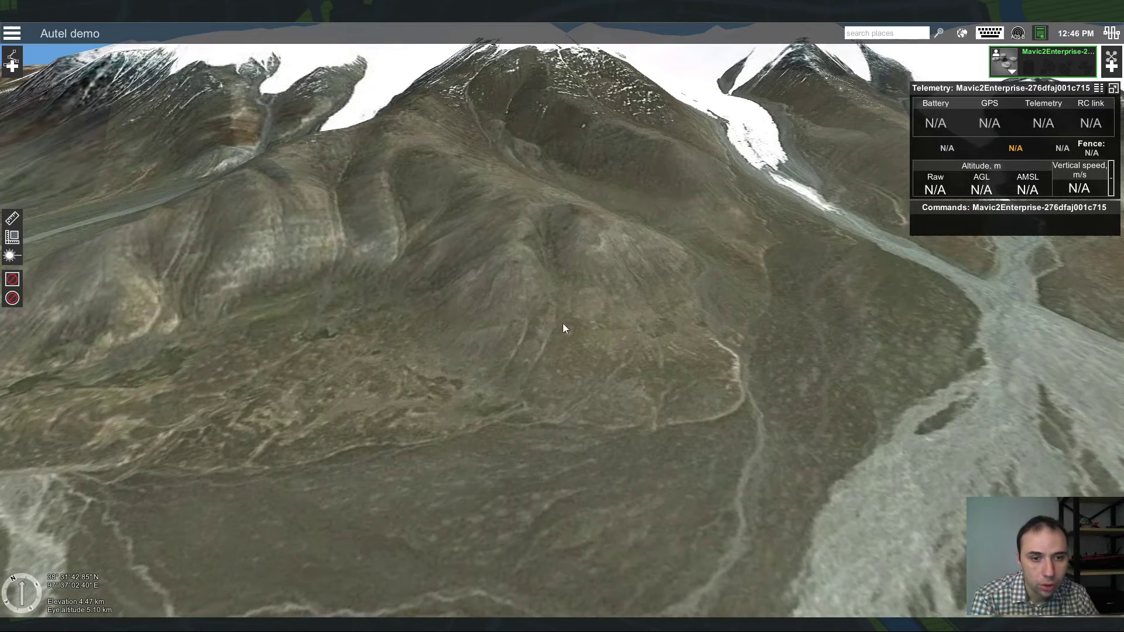
Step: Create a new route and name it 'Photogrammetry mission'
drag(537, 346, 510, 351)
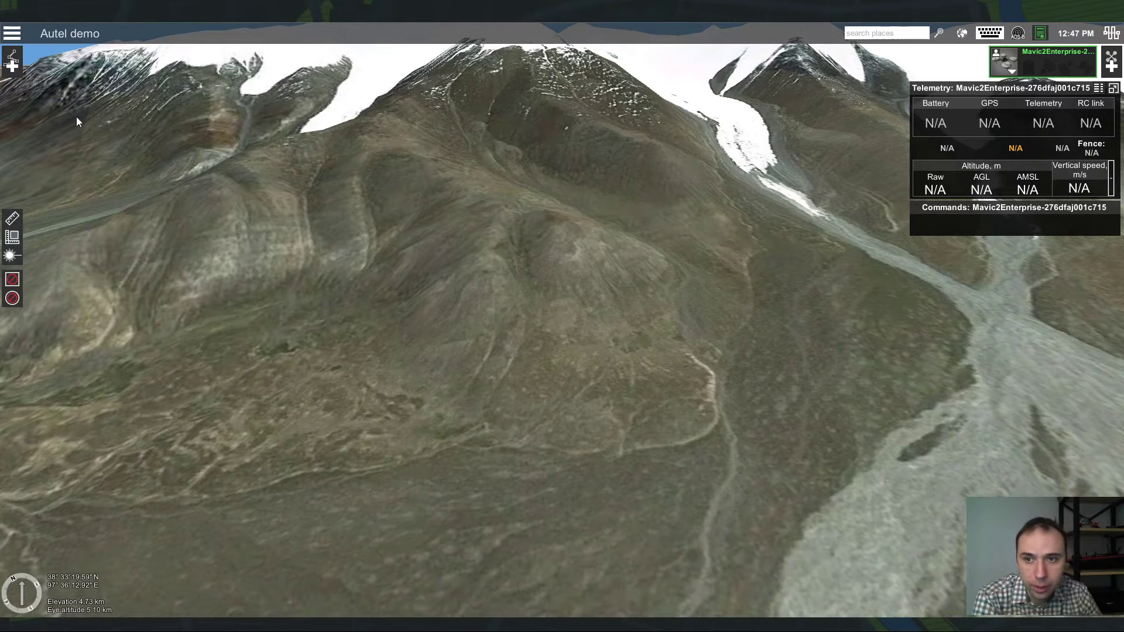
click(12, 63)
drag(572, 240, 493, 231)
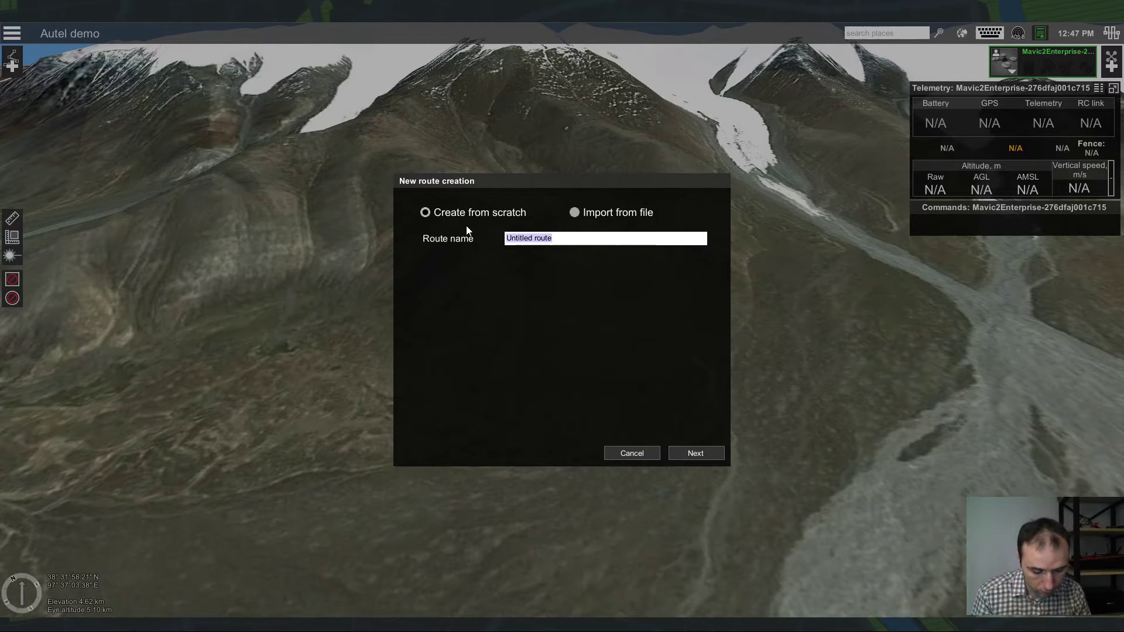
text(Photogram)
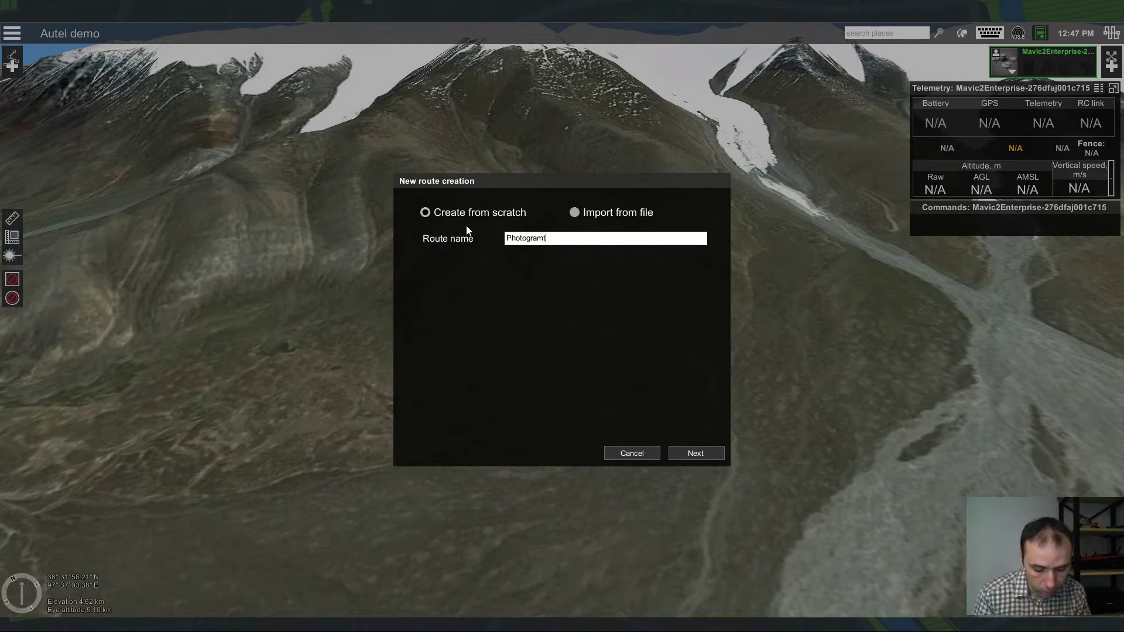
key(BackSpace)
key(BackSpace)
text(mmetry mission)
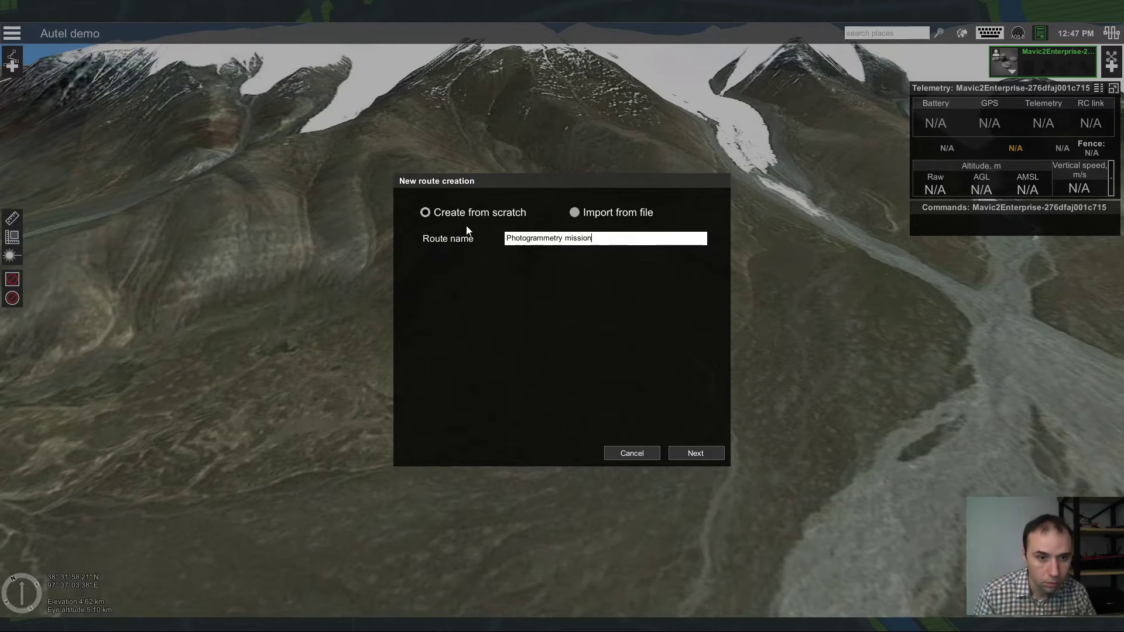
Step: Assign the Autel EVO II as the route's drone and accept the default mission settings
click(687, 452)
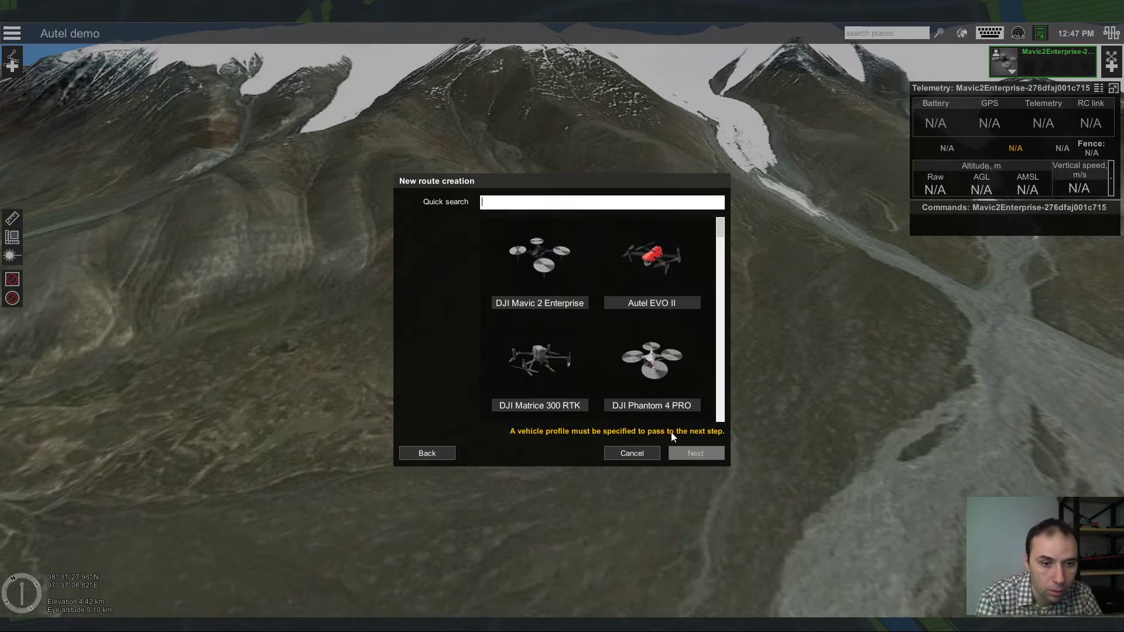
click(657, 266)
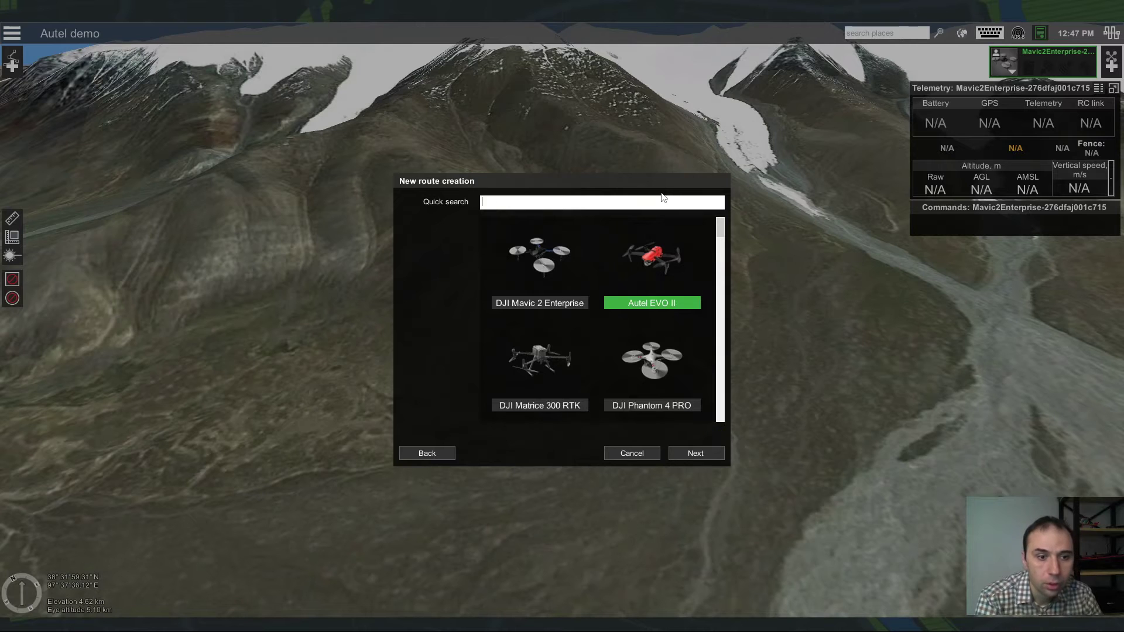
click(687, 451)
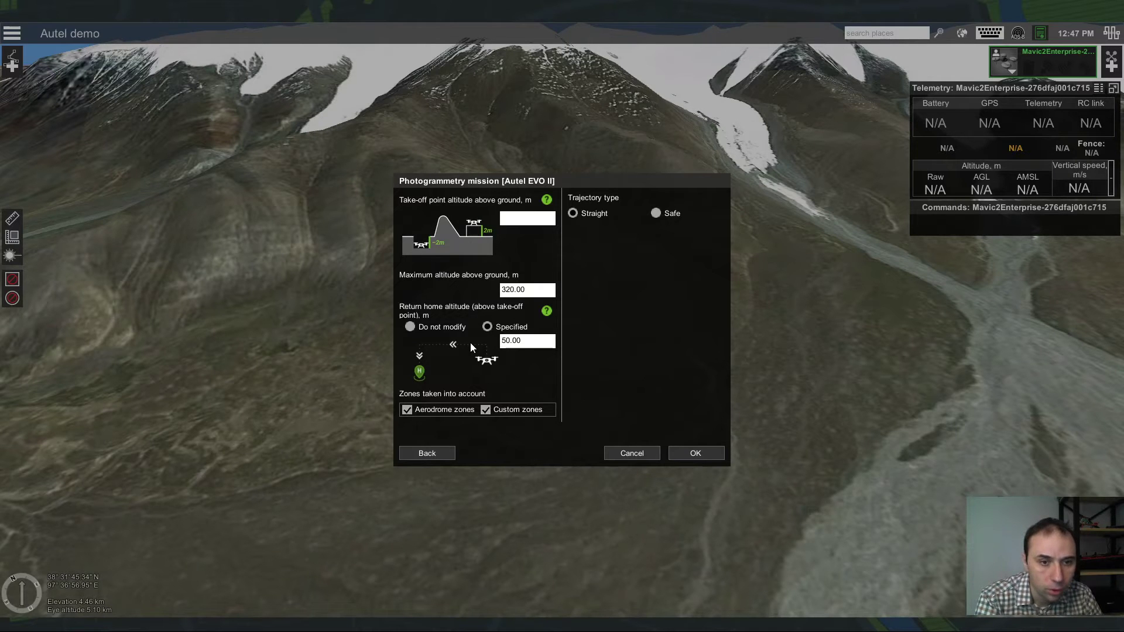
click(693, 453)
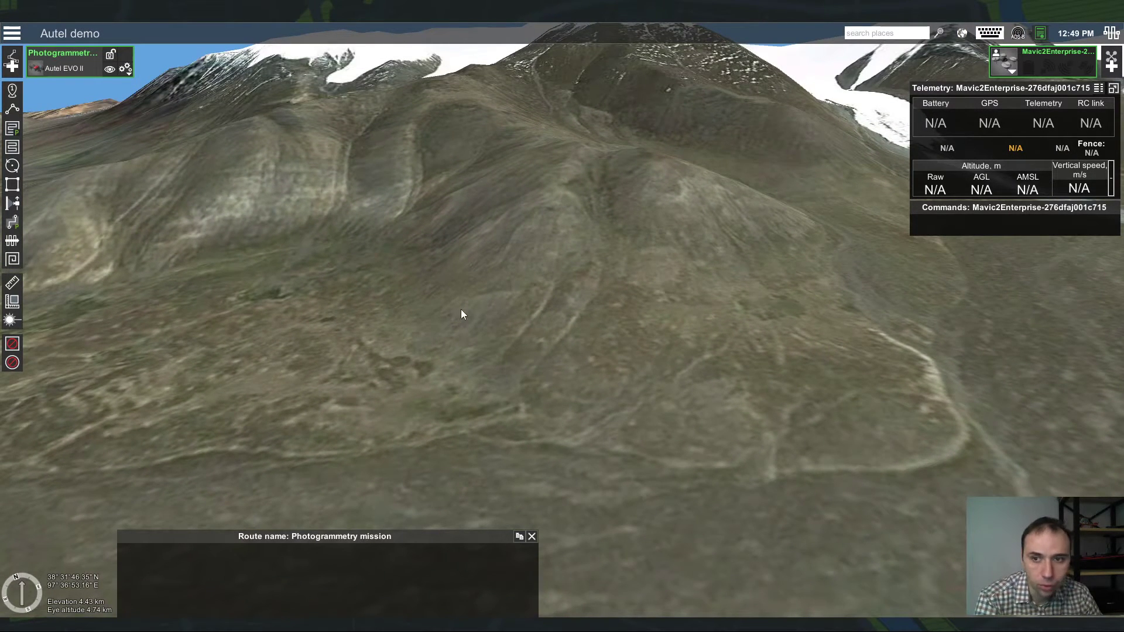
Step: Place a start waypoint on the lower slope and raise it to 77.88 m
click(12, 109)
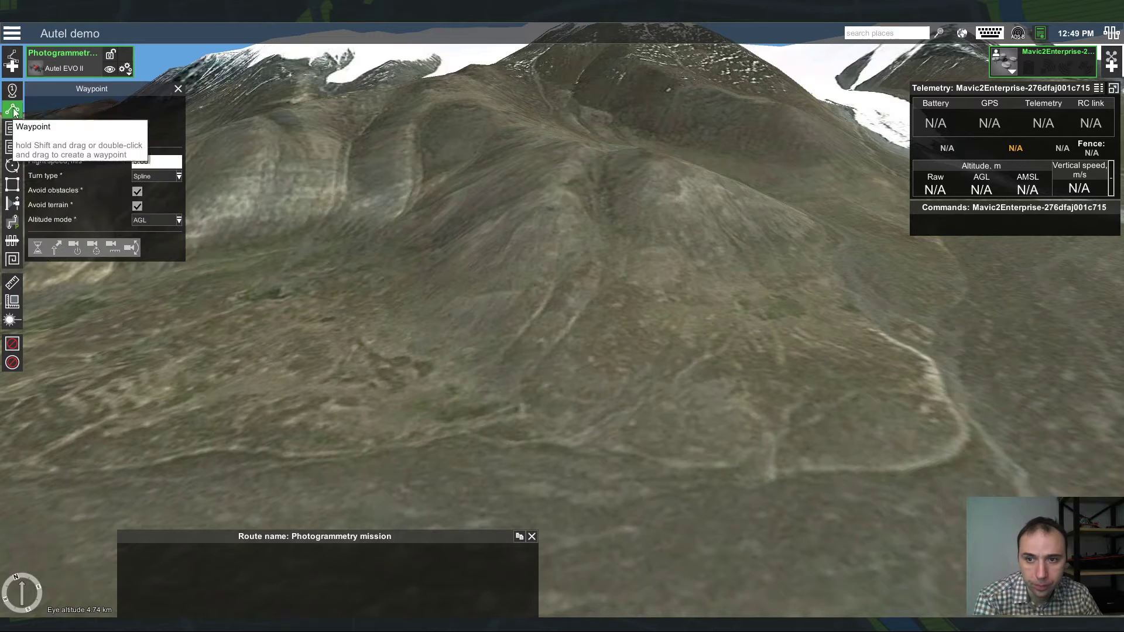
click(375, 396)
drag(369, 357, 368, 338)
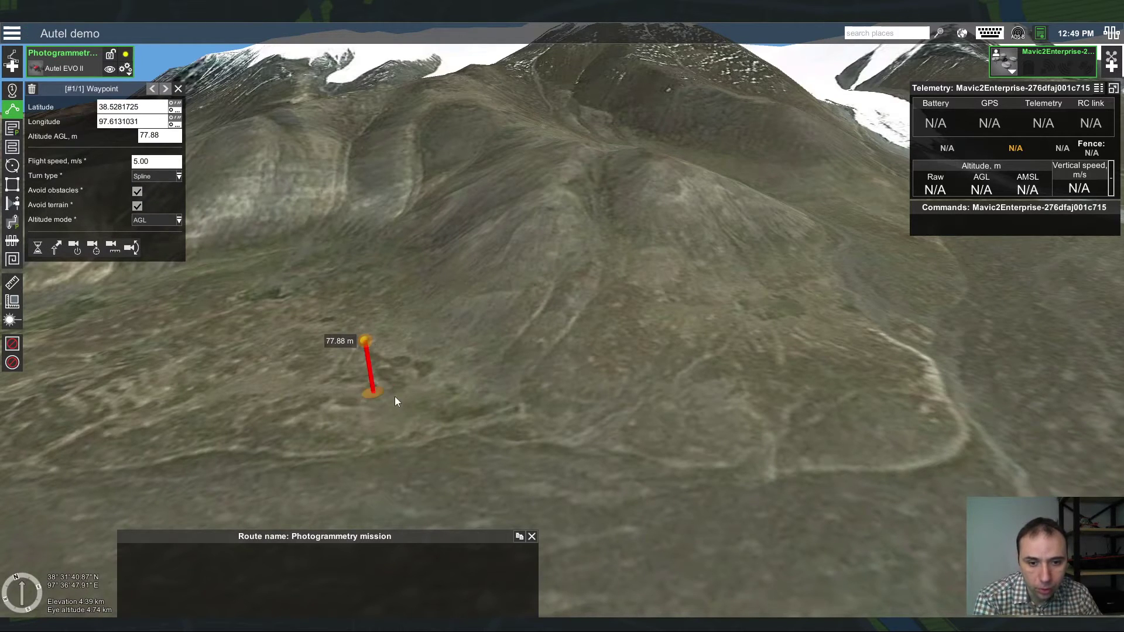
Step: Draw a seven-corner photogrammetry survey area over the slope, producing a 92-waypoint, 17-pass grid
click(12, 128)
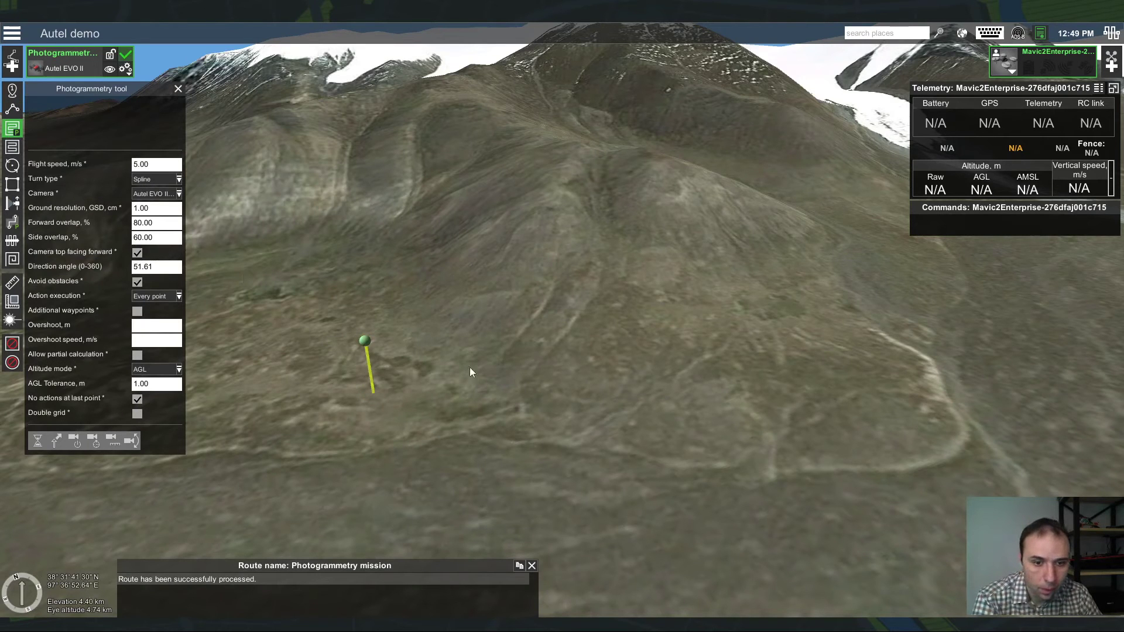
click(453, 364)
click(654, 231)
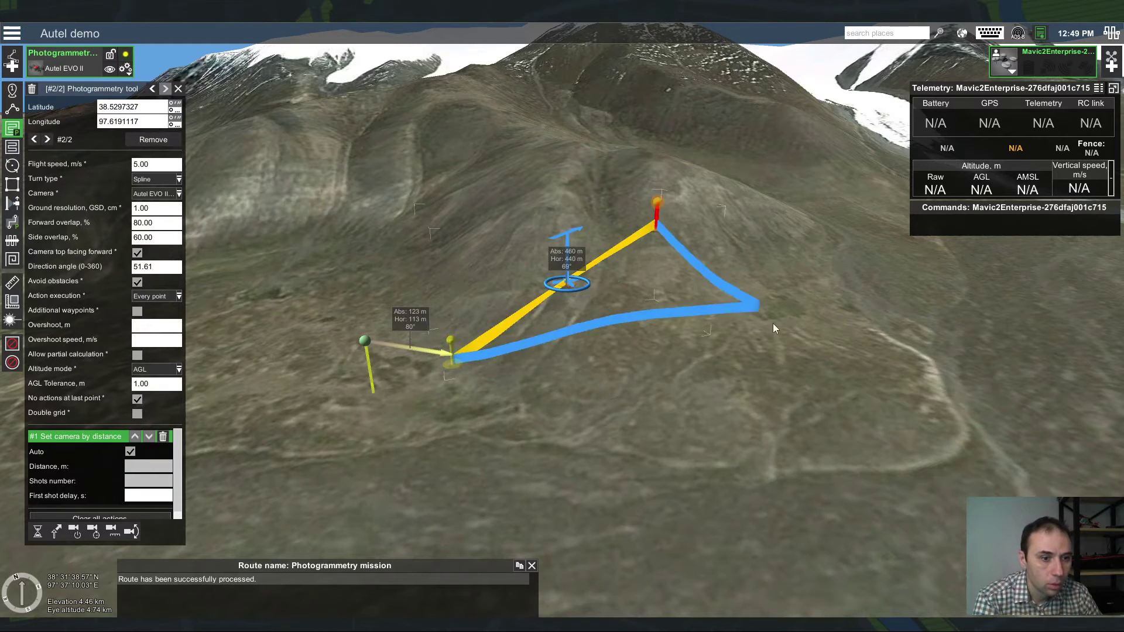
click(839, 351)
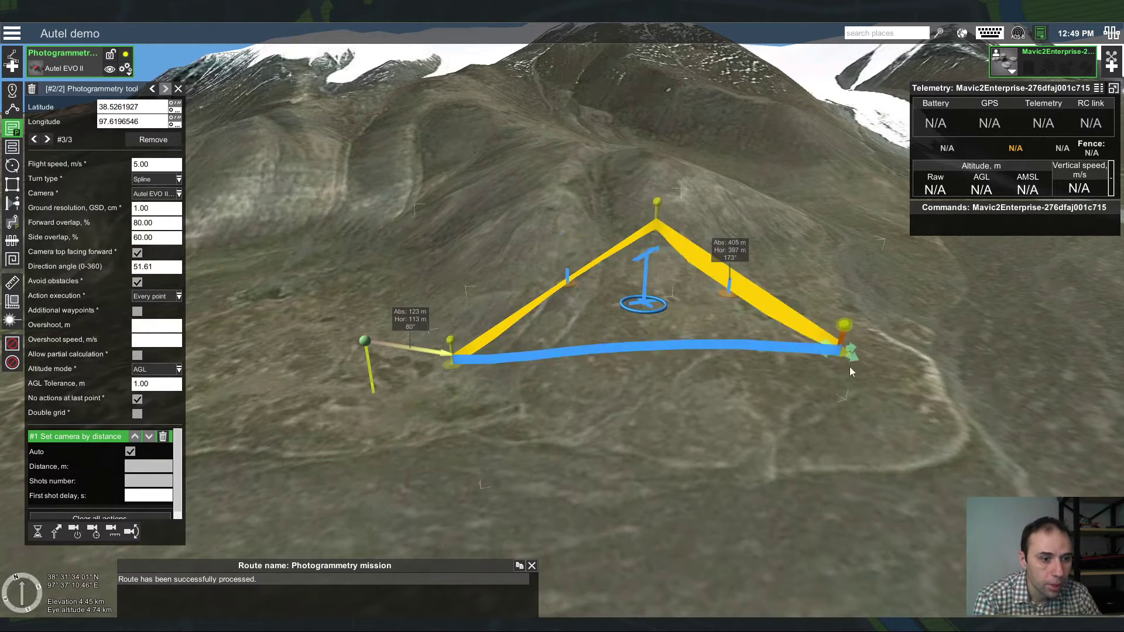
click(891, 474)
click(688, 473)
click(512, 426)
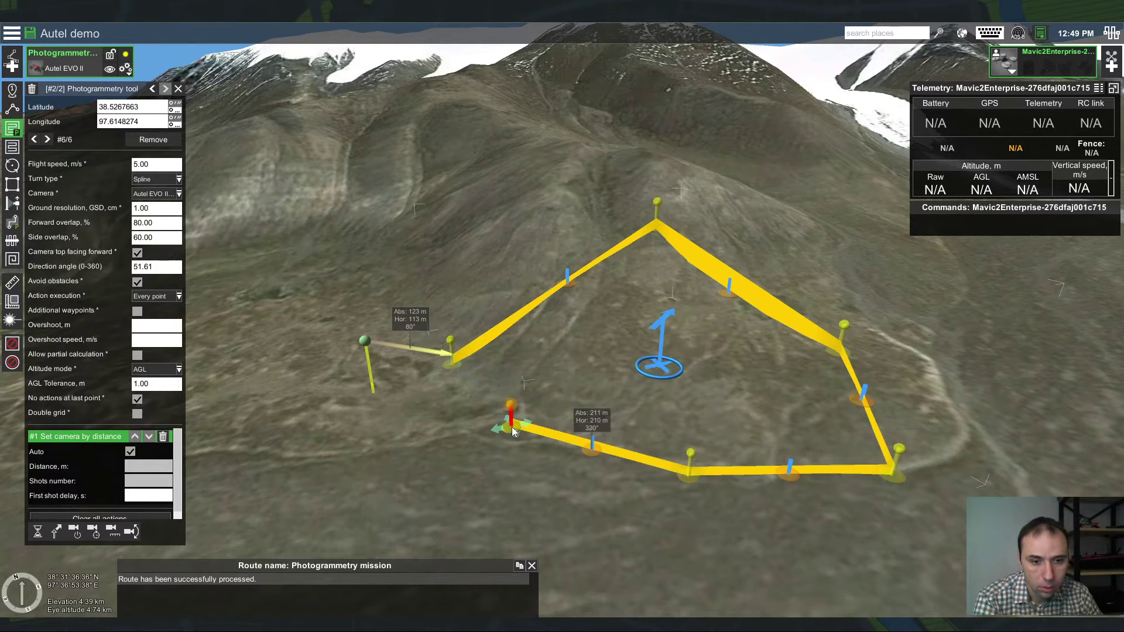
click(469, 387)
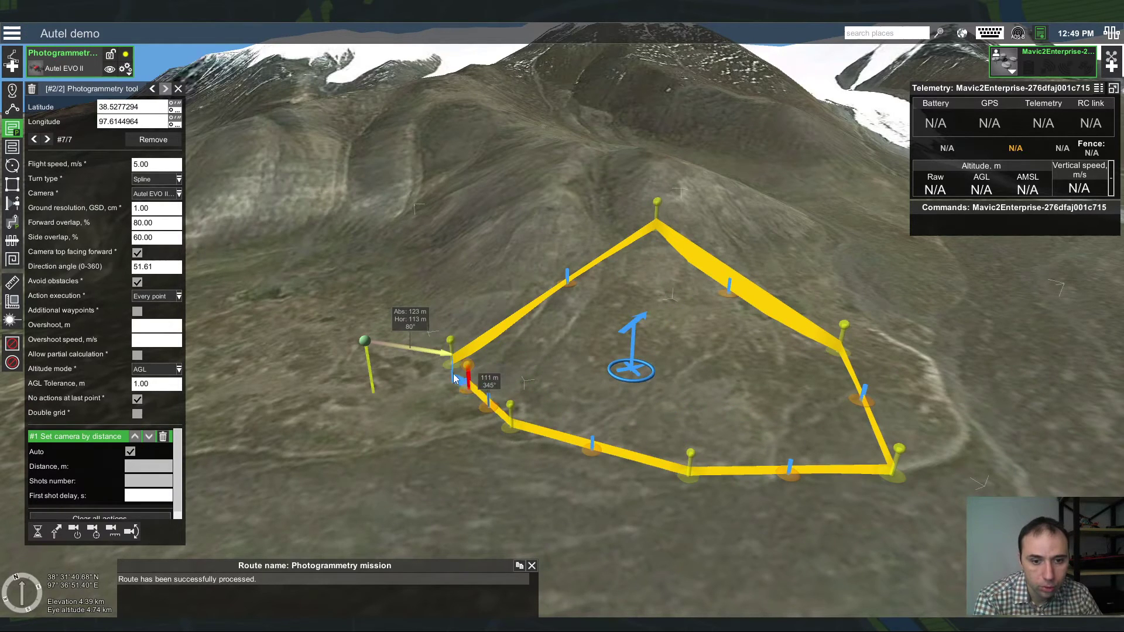
click(455, 383)
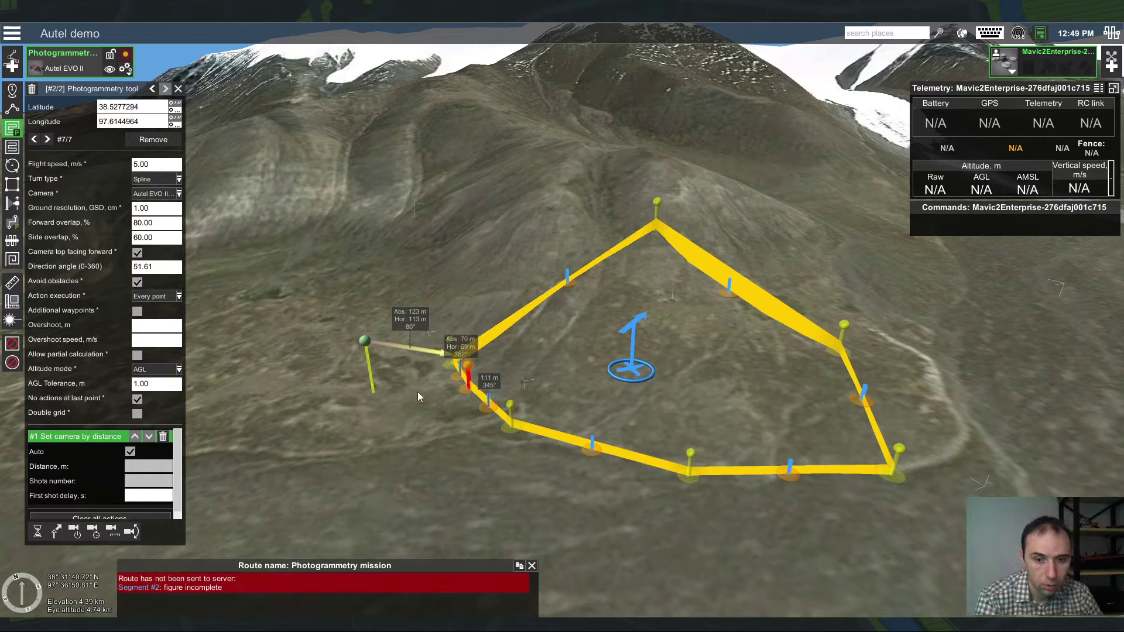
click(377, 351)
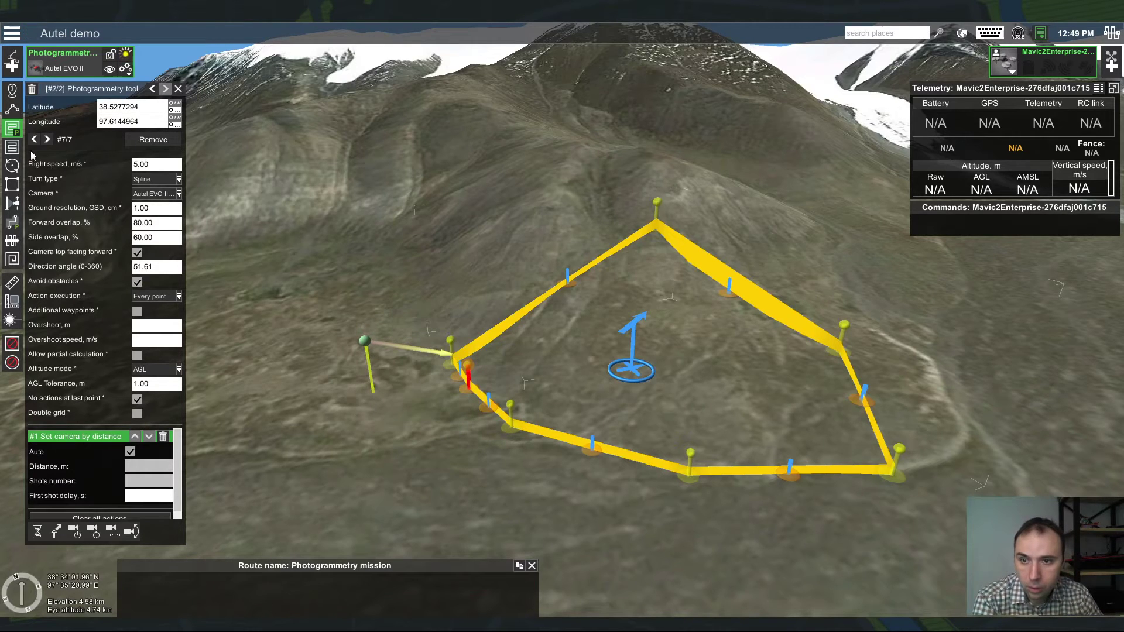
click(12, 109)
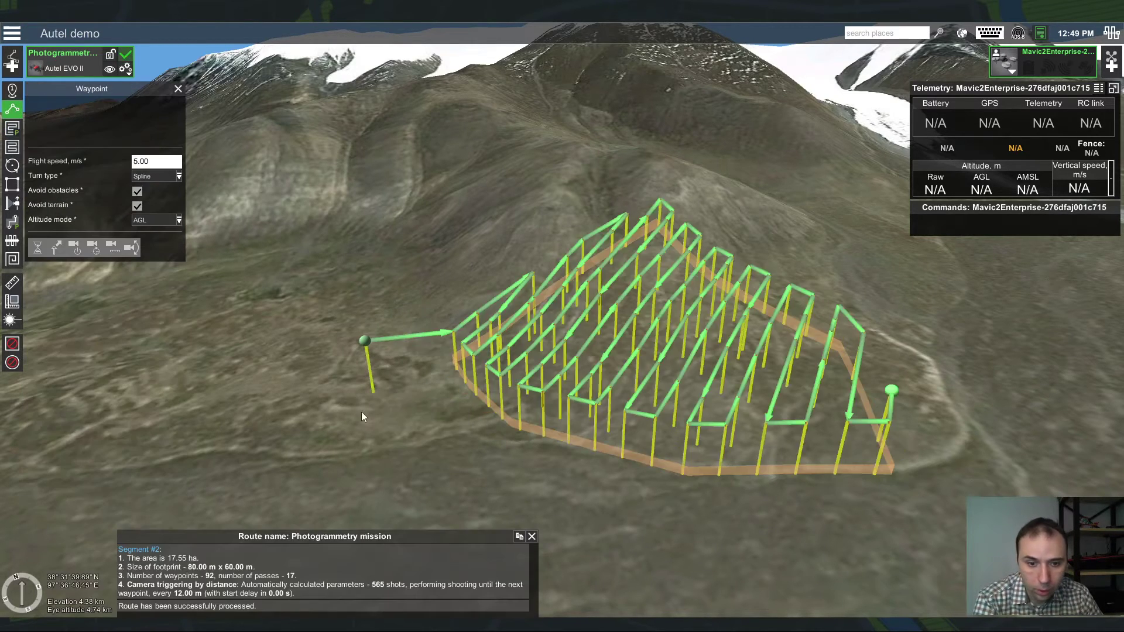
Step: Add a final waypoint near the start and delete the survey area's Set camera by distance action
click(380, 398)
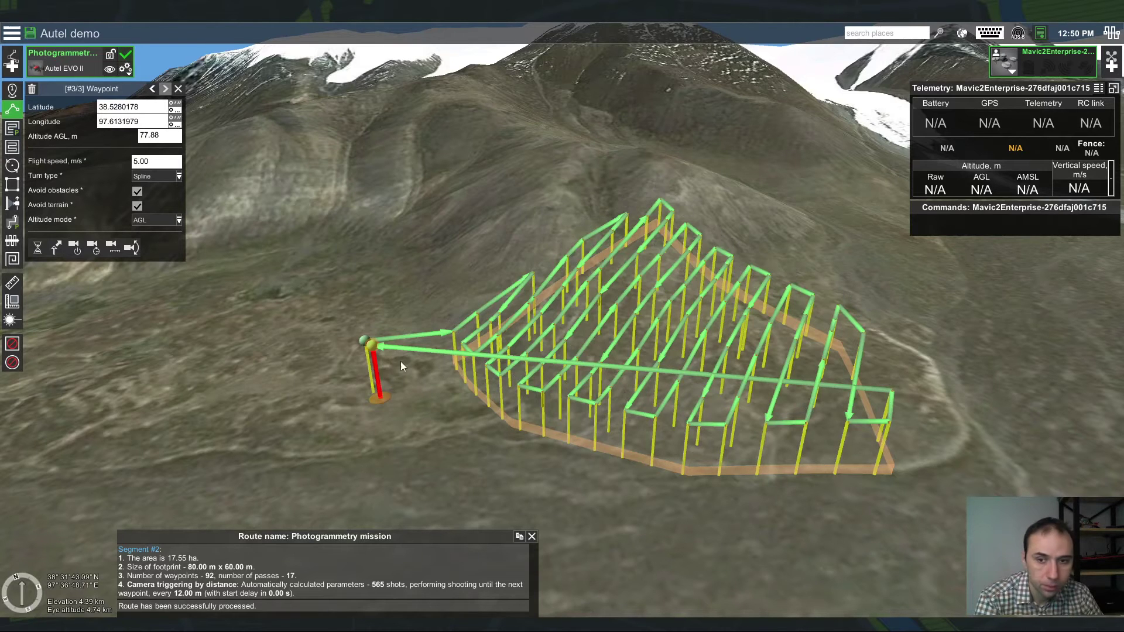
click(556, 437)
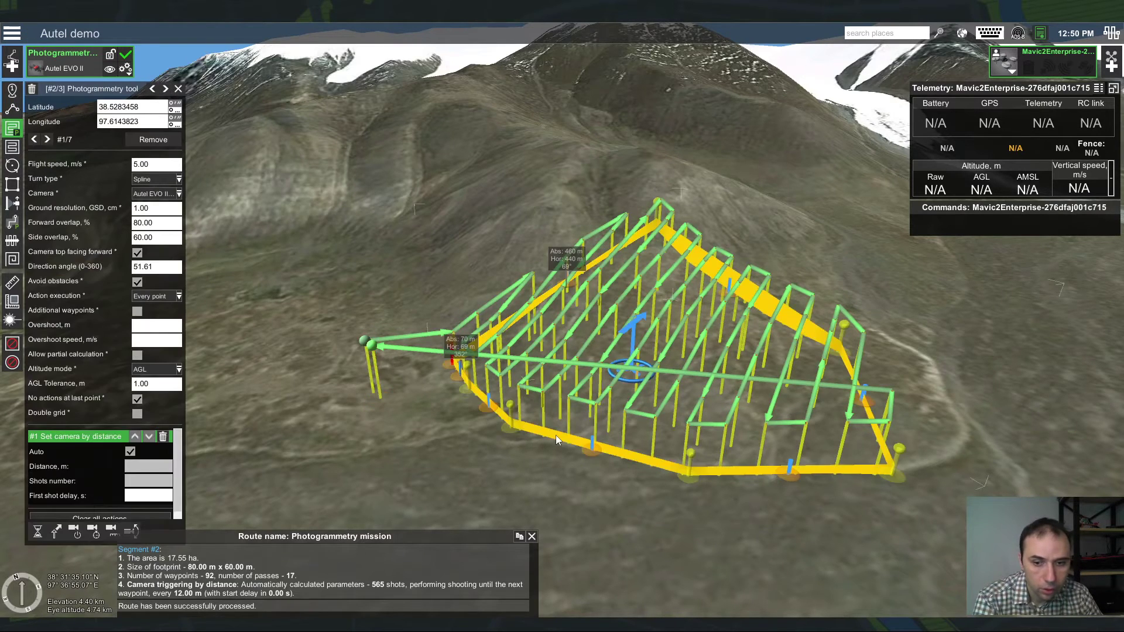
click(163, 436)
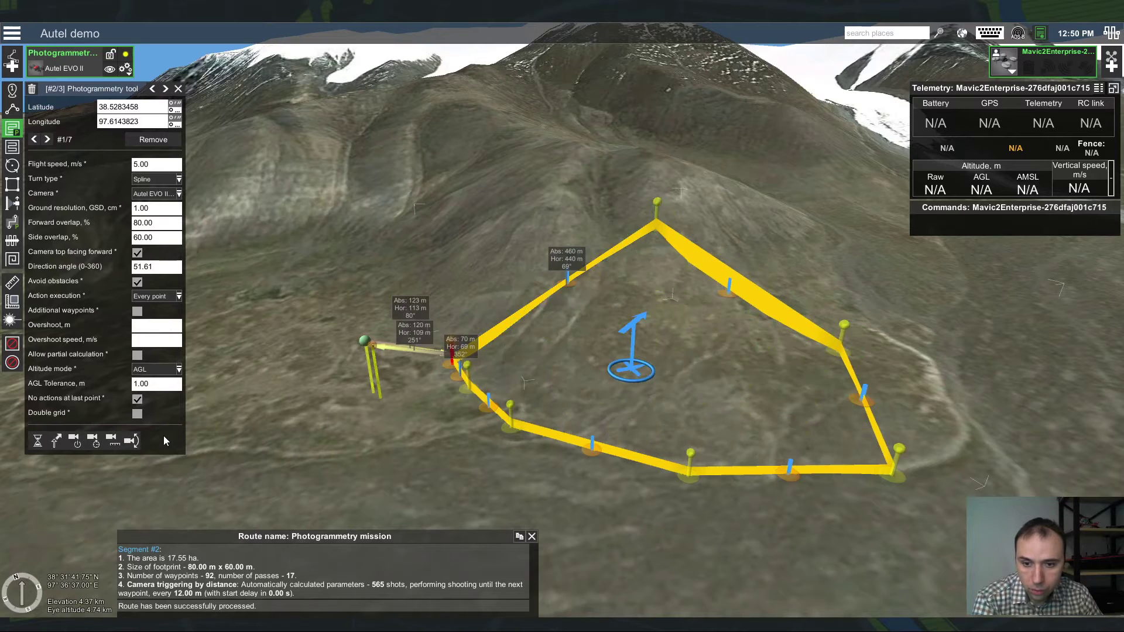
Step: Give the survey area a Set camera by time action, yielding 668 shots every 2.00 s
click(93, 444)
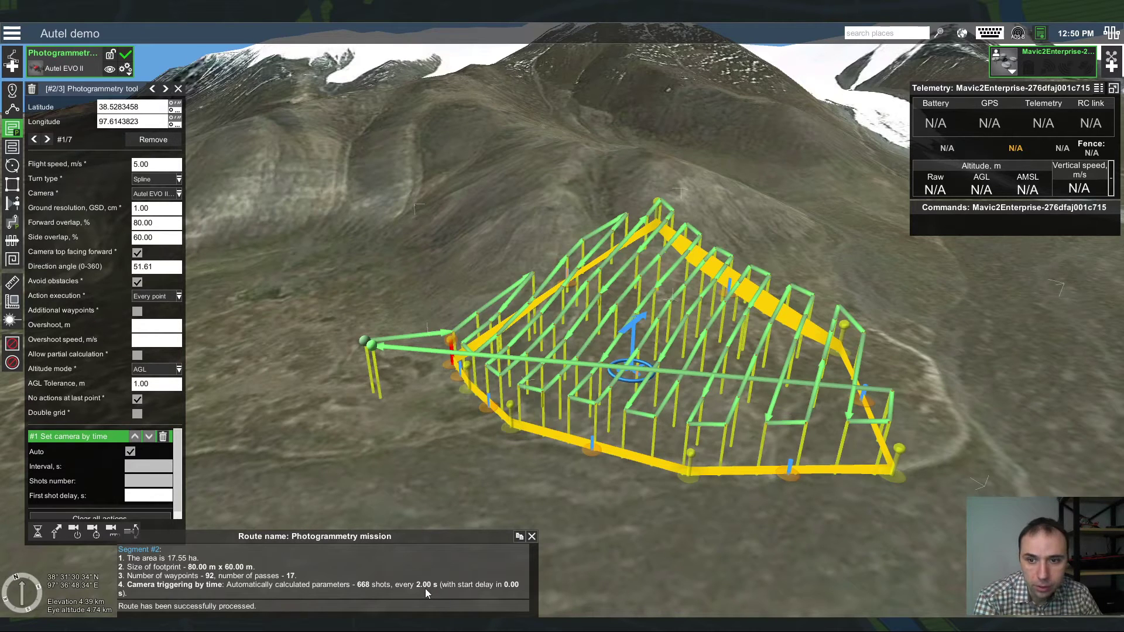
click(151, 209)
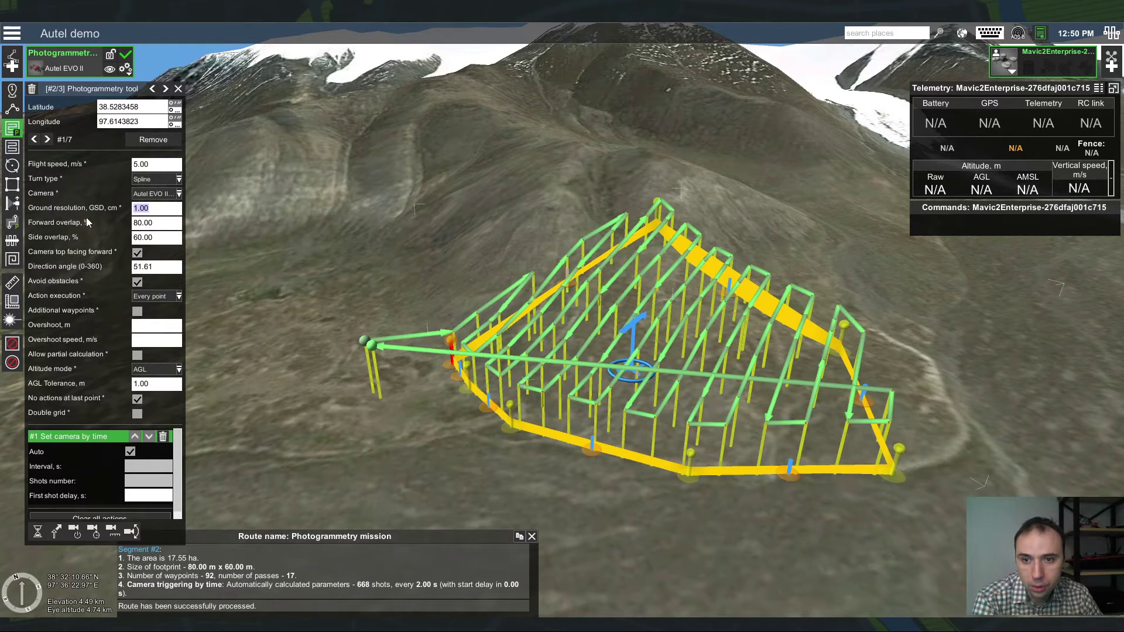
key(Tab)
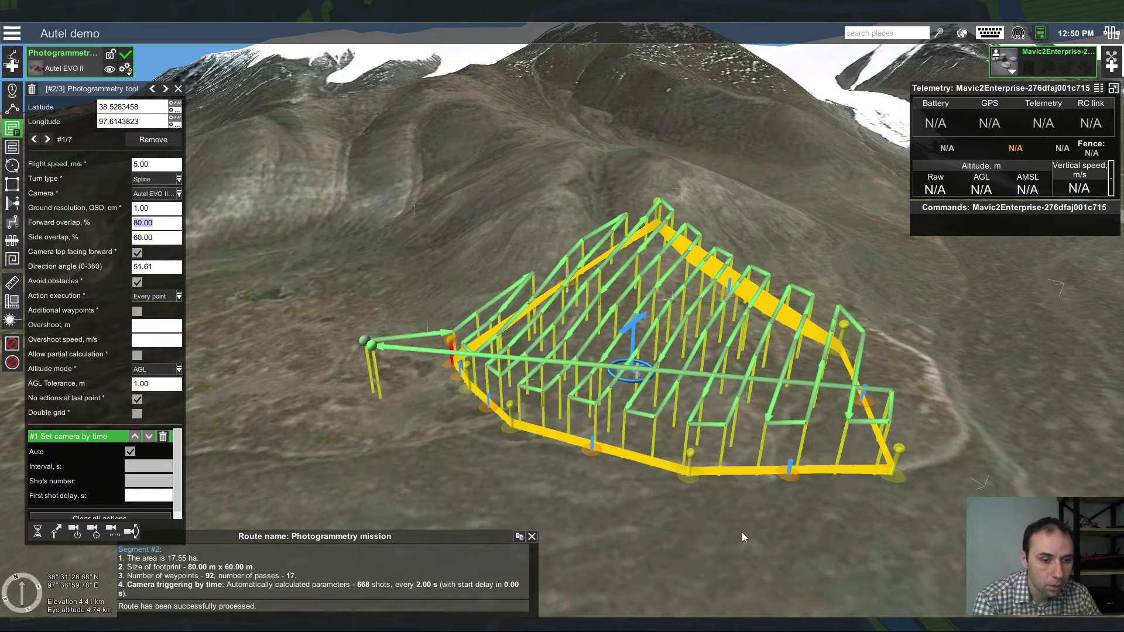
drag(742, 532, 672, 503)
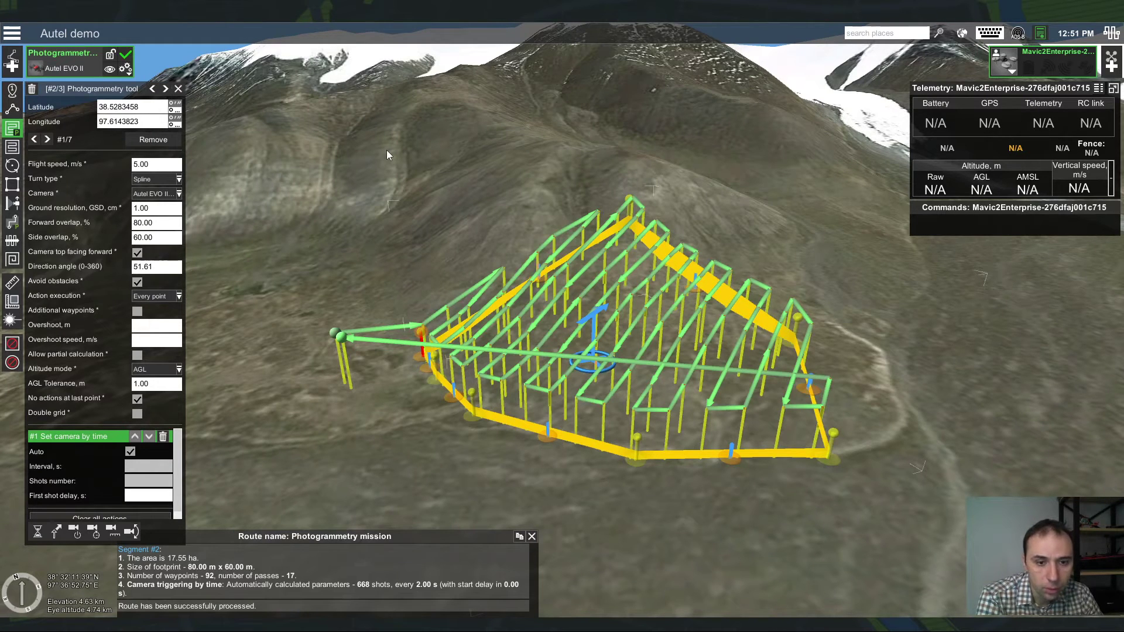
click(128, 73)
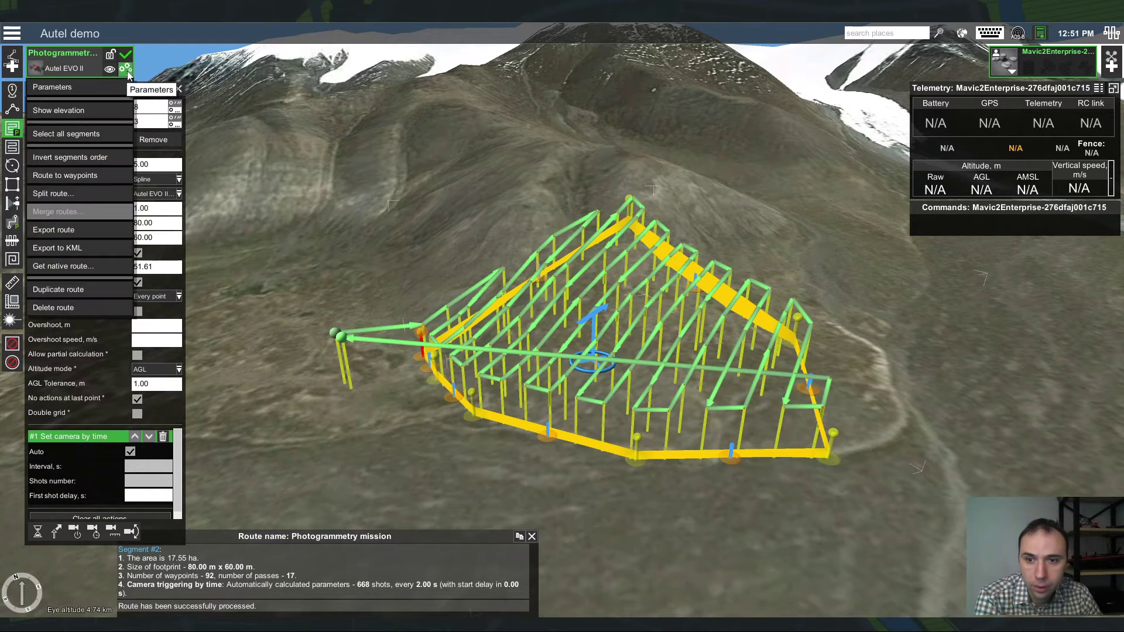
Step: Export Photogrammetry mission.kml as a linestring, altitude relative to ground under the 1st waypoint
click(74, 248)
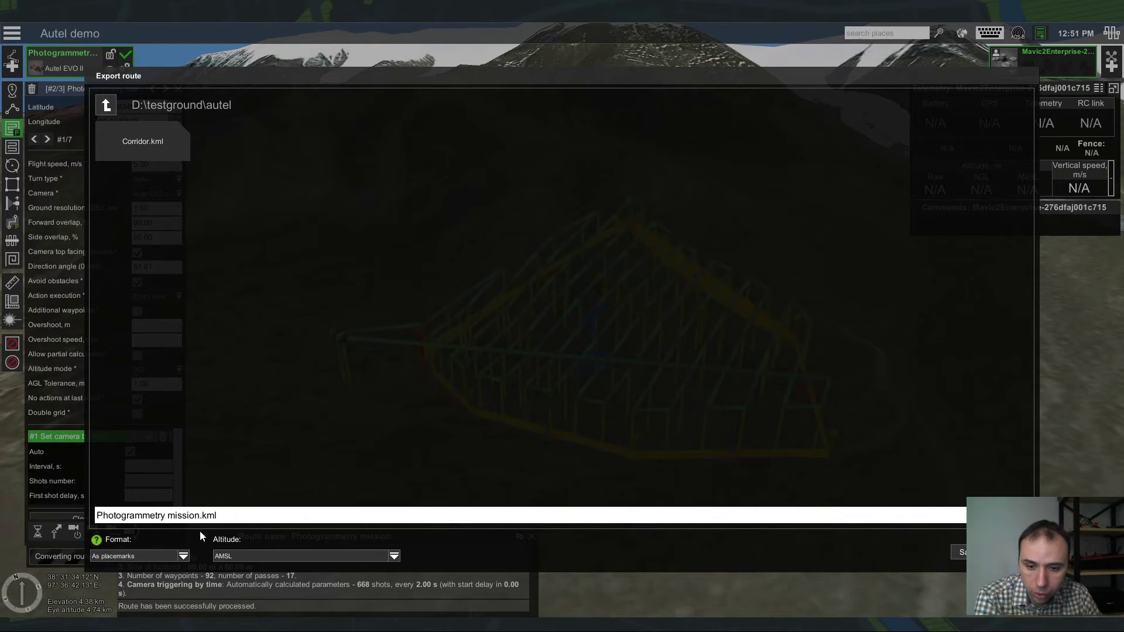
click(183, 556)
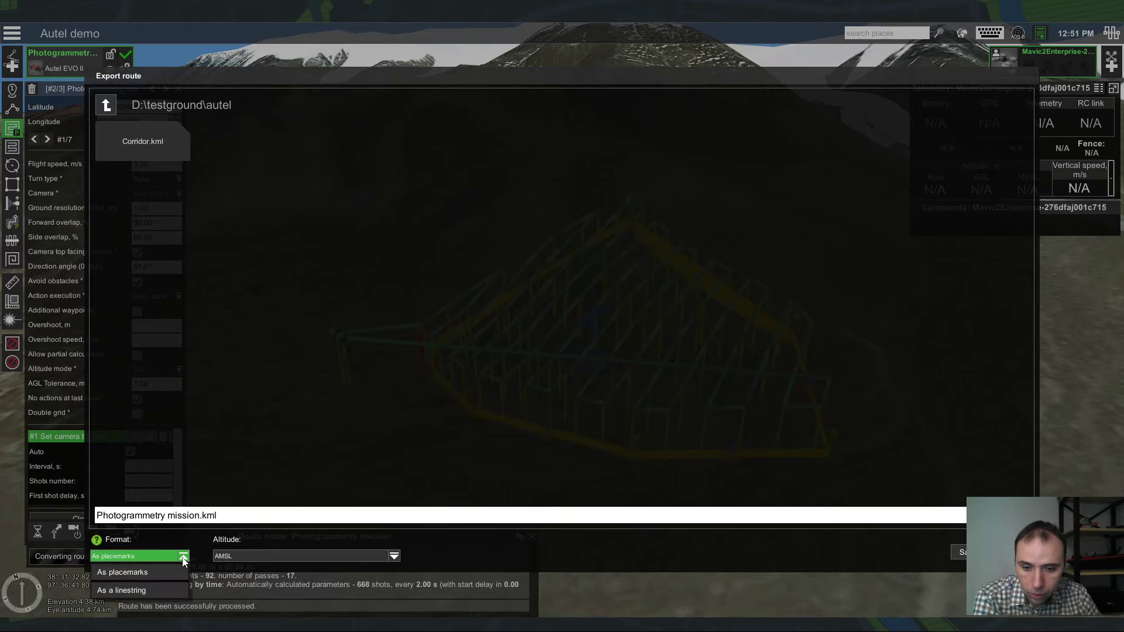
click(146, 591)
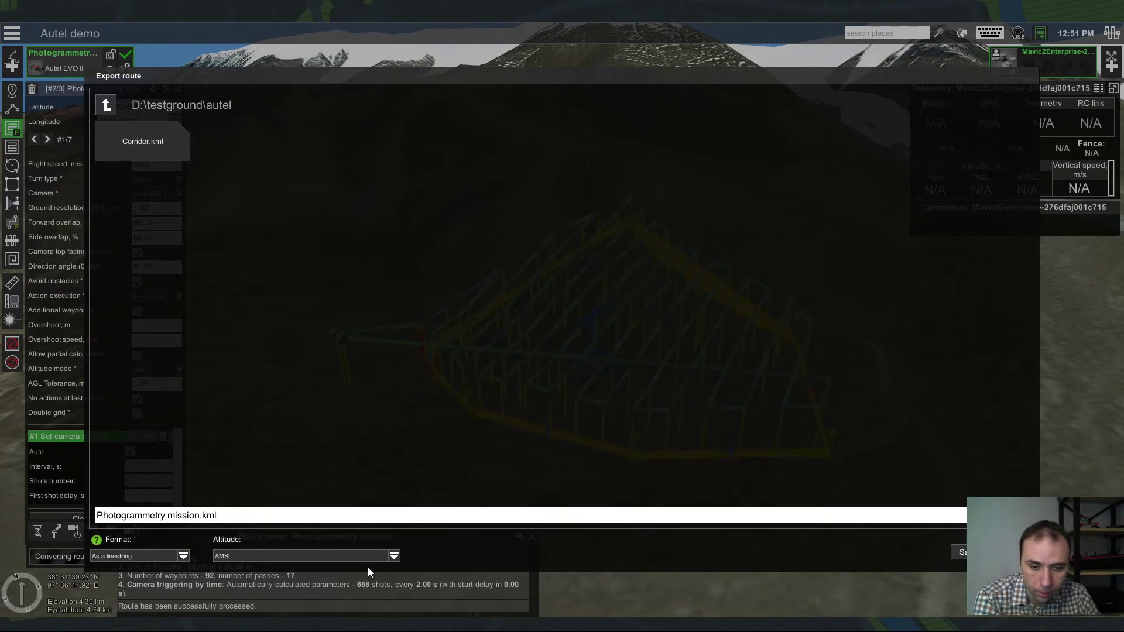
click(394, 556)
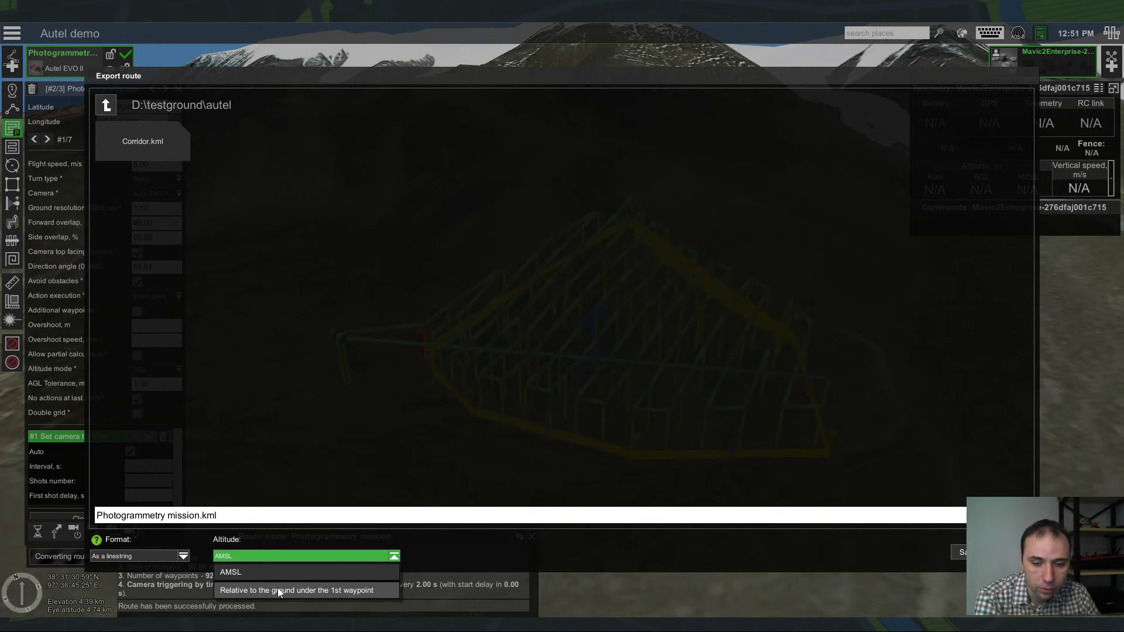
click(322, 589)
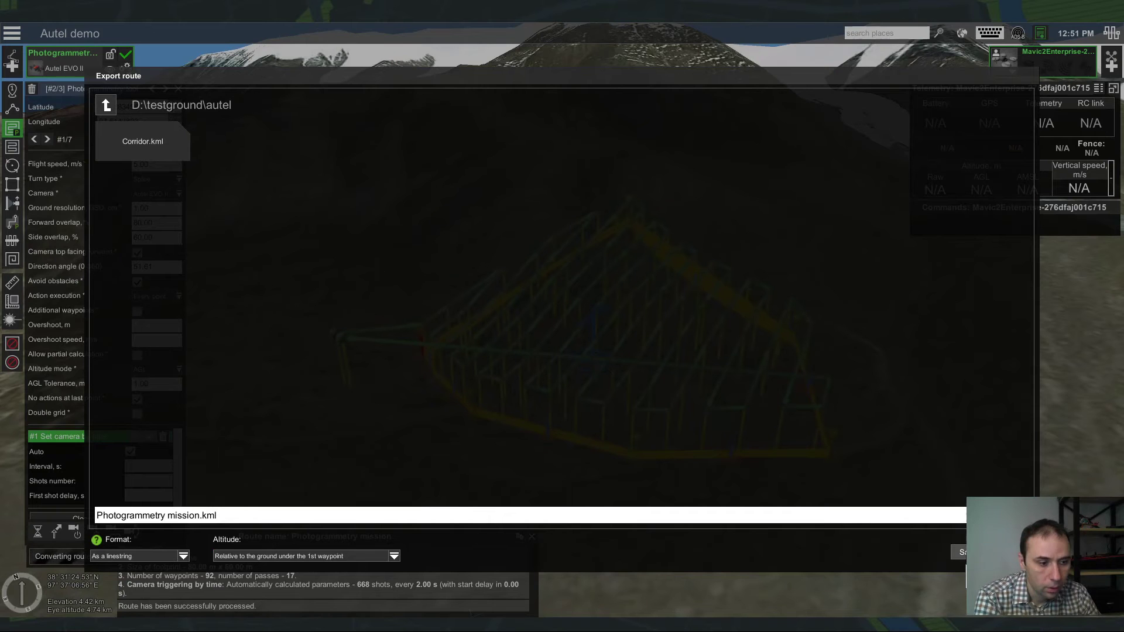
click(962, 552)
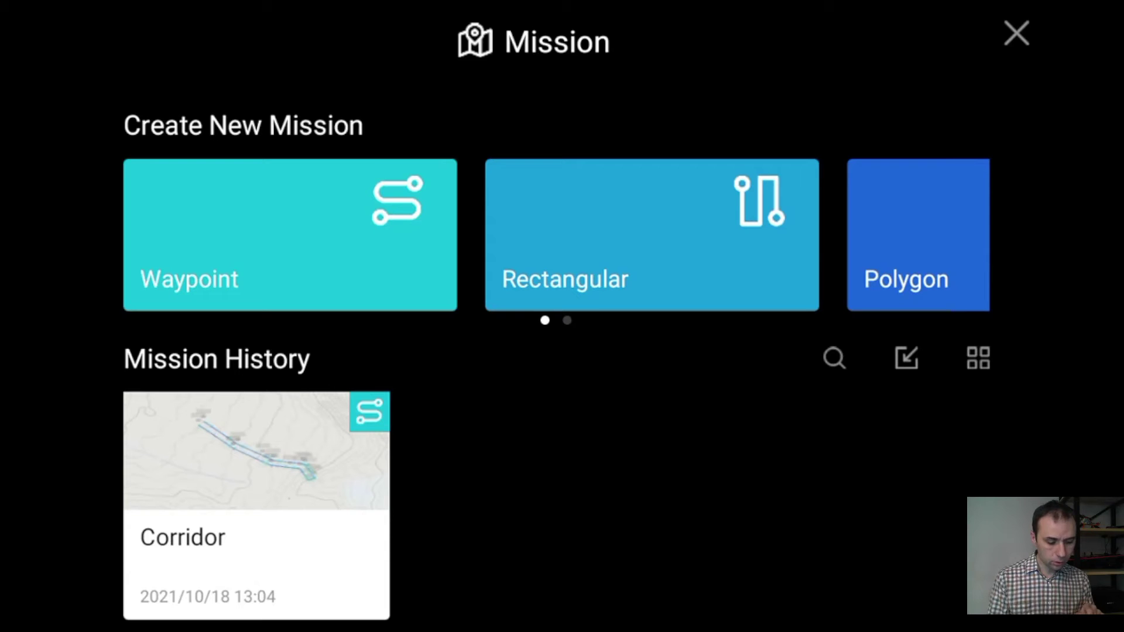
Step: Import Photogrammetry mission.kml as a new waypoint mission in Autel Explorer
click(905, 358)
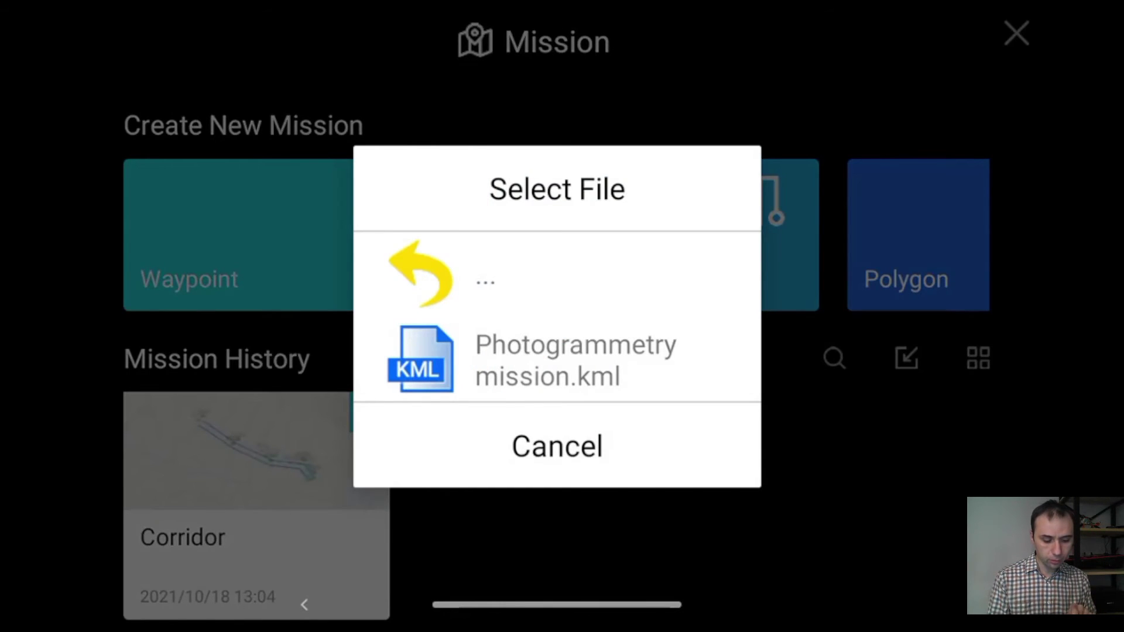
click(576, 360)
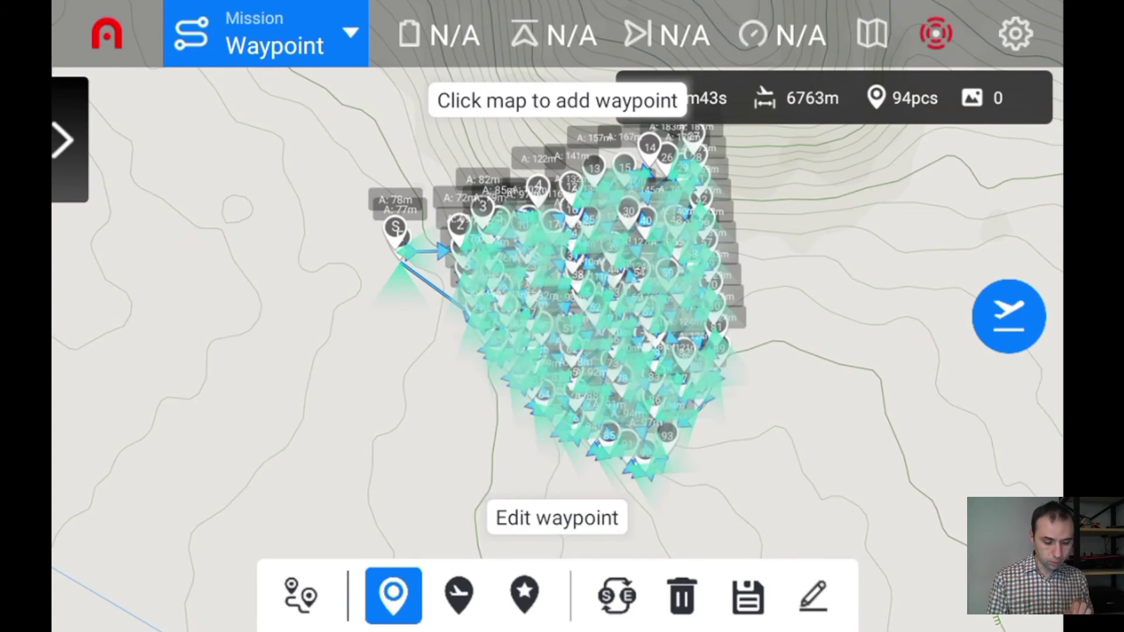
scroll(562, 292, up, 3)
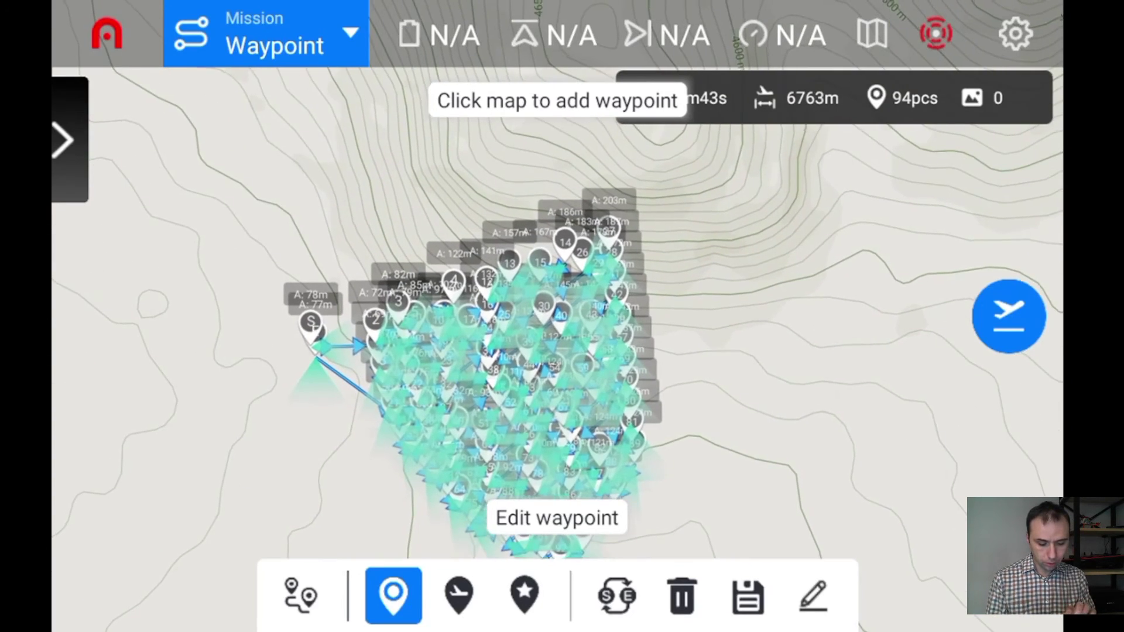
scroll(492, 421, up, 3)
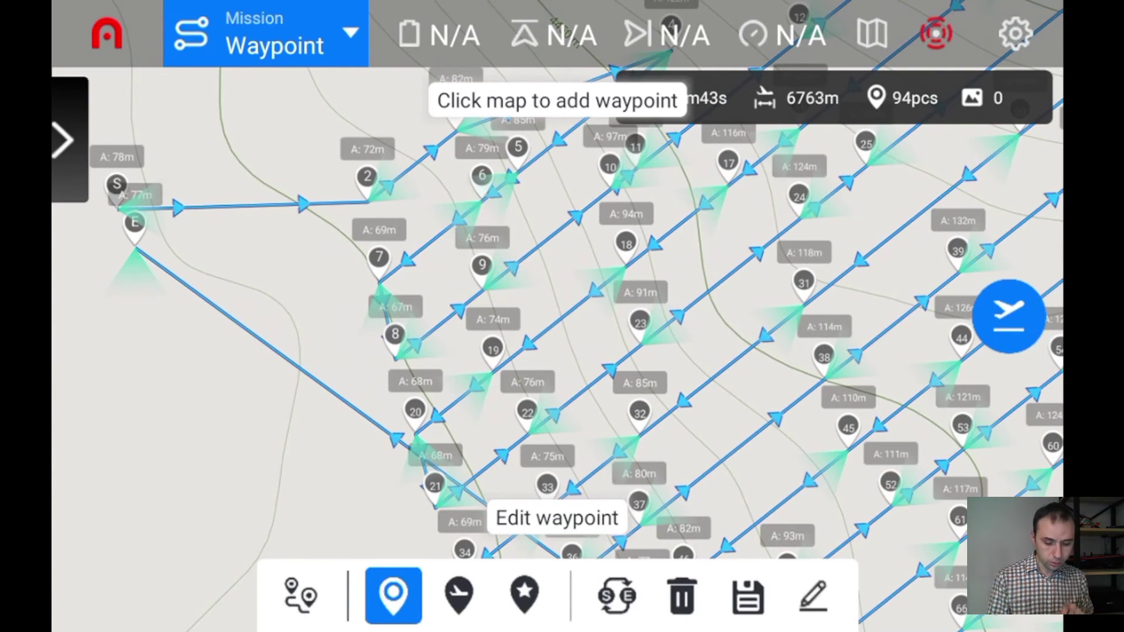
drag(562, 293, 581, 318)
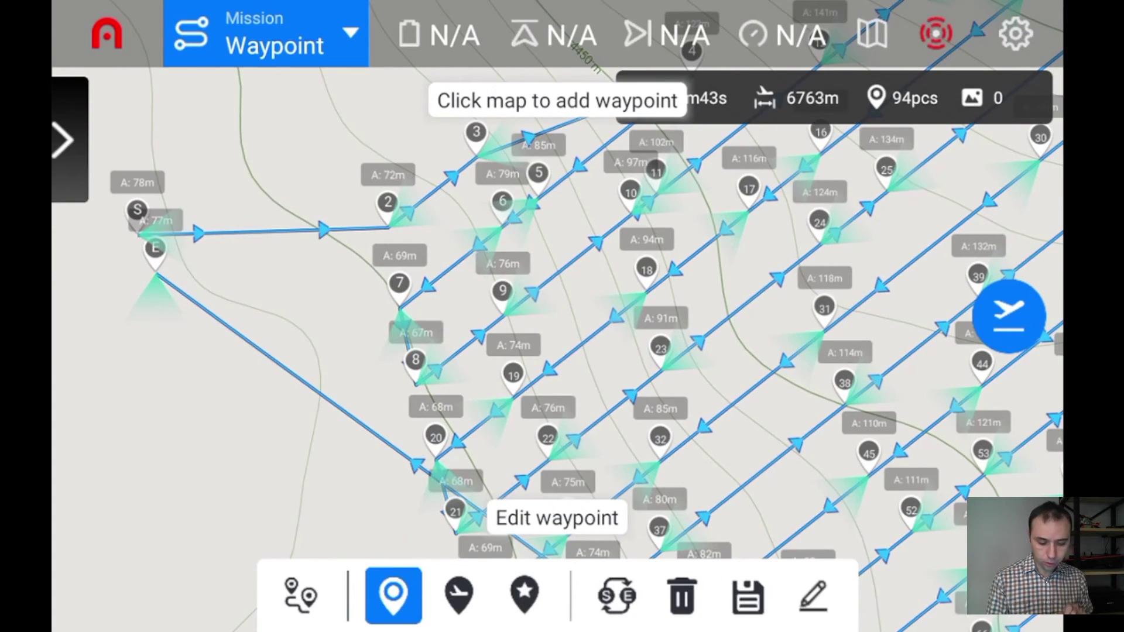
drag(581, 317, 506, 269)
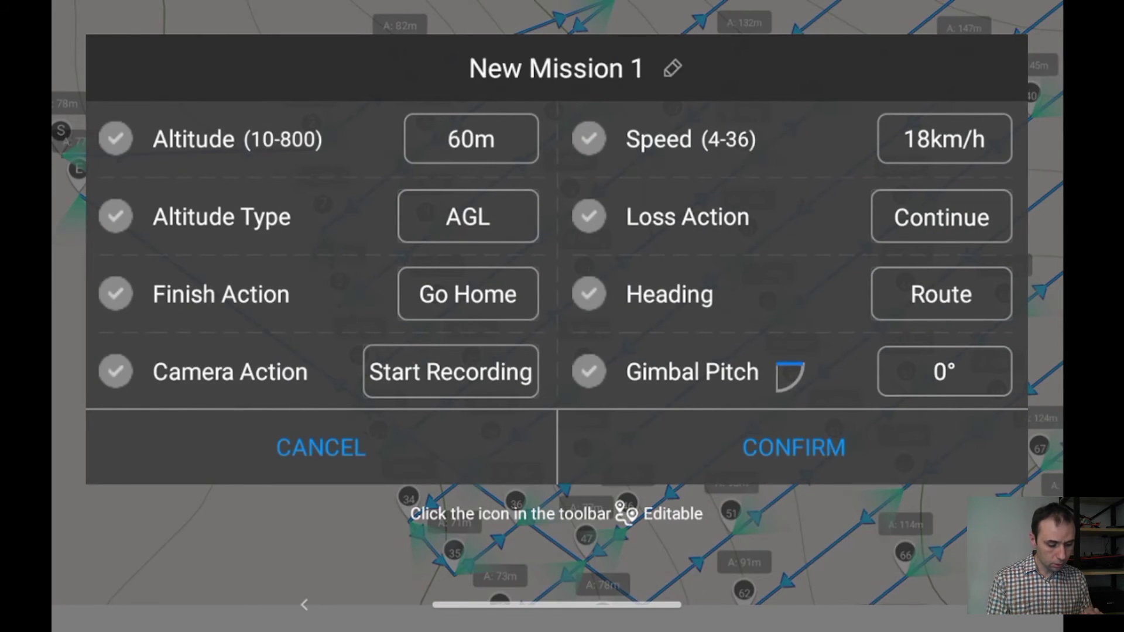
Step: Set the mission's Gimbal Pitch to 90°
click(944, 371)
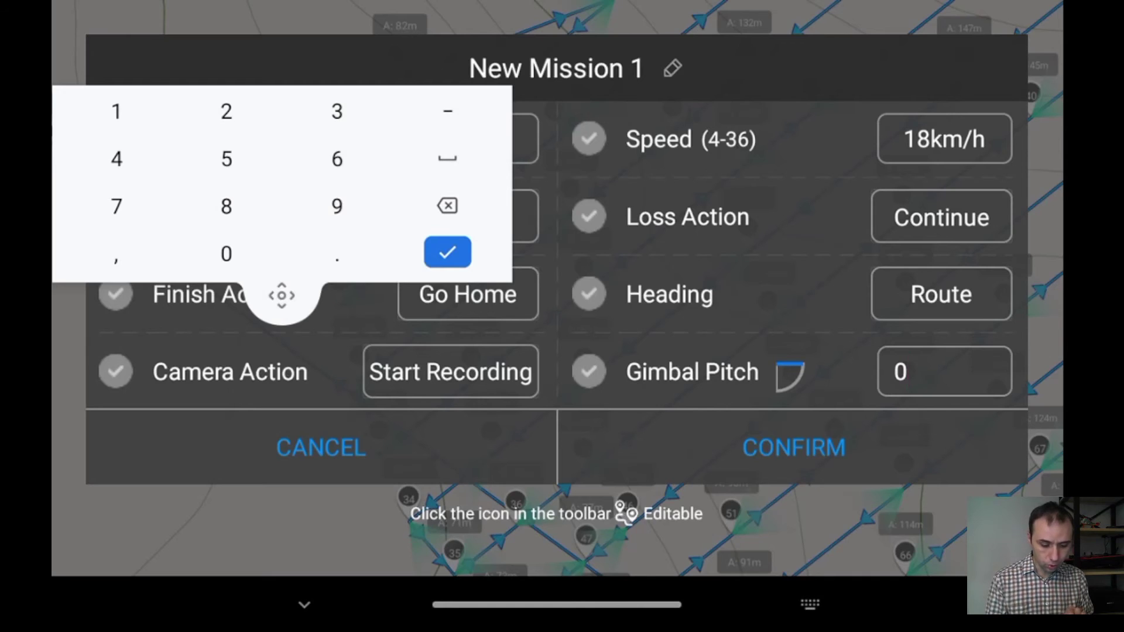
key(BackSpace)
text(9)
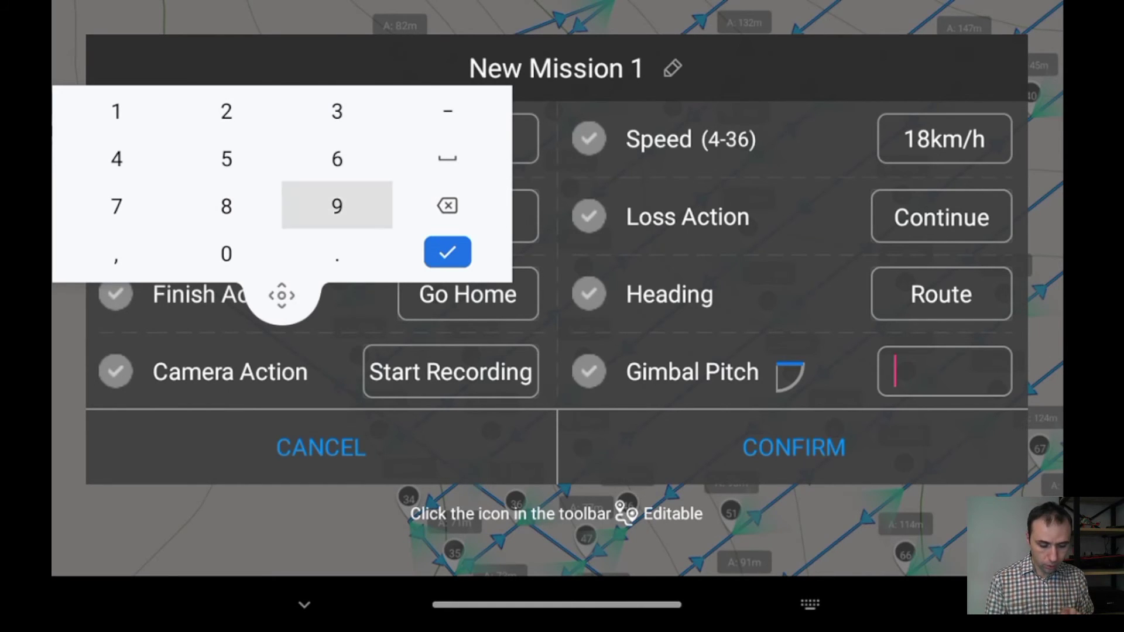
text(0)
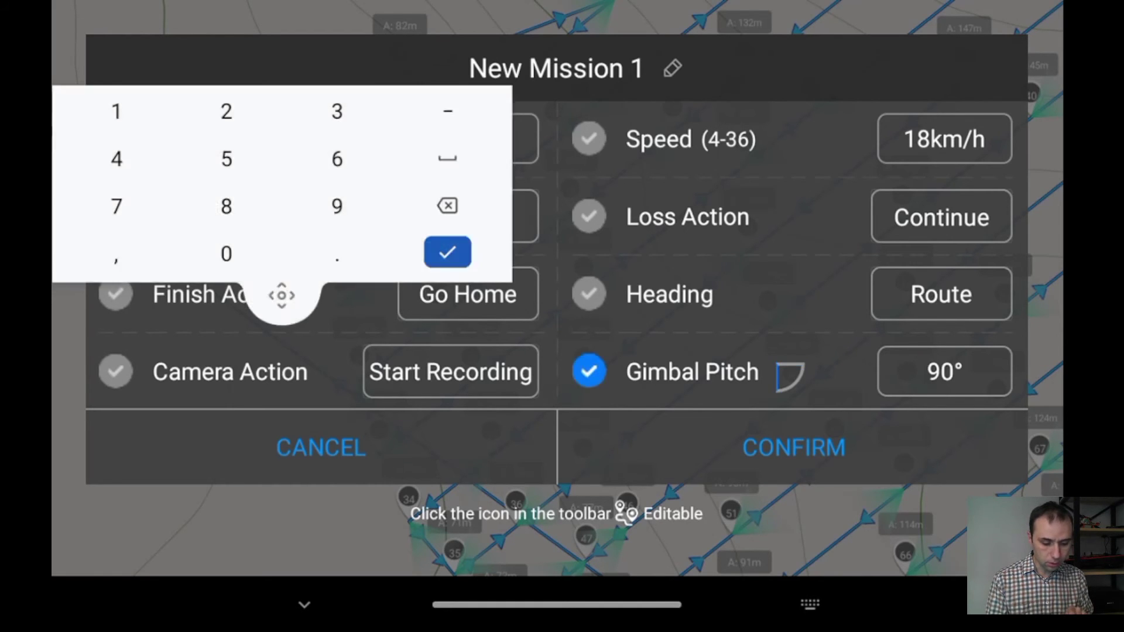
click(447, 252)
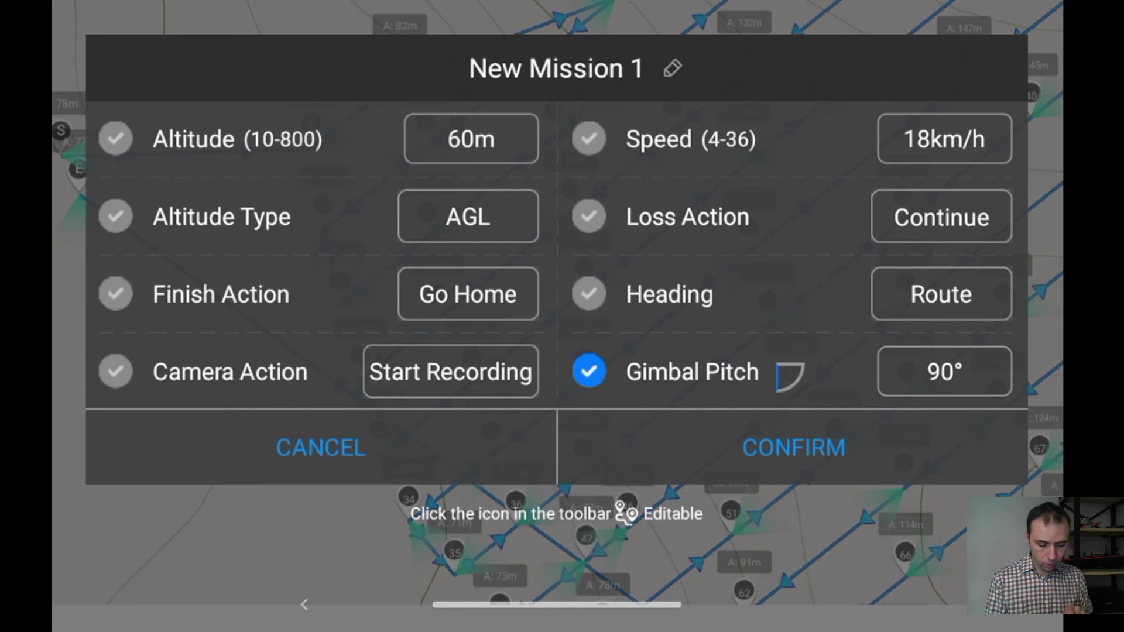
Step: Switch Camera Action to Time Lapse with a 2s interval and confirm the settings
click(451, 371)
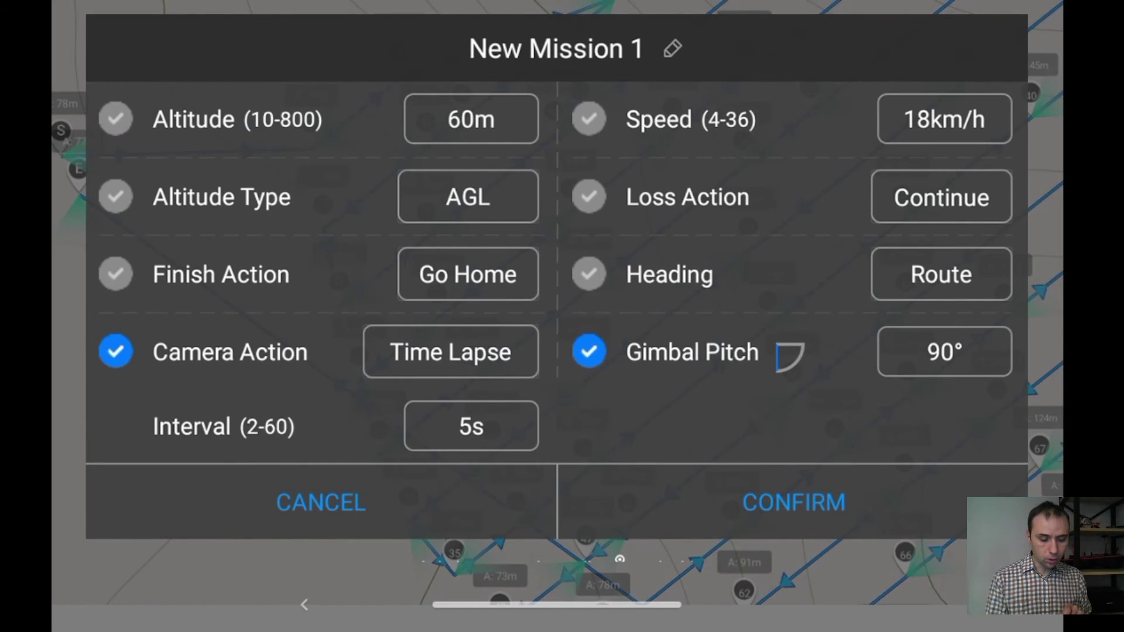
click(471, 425)
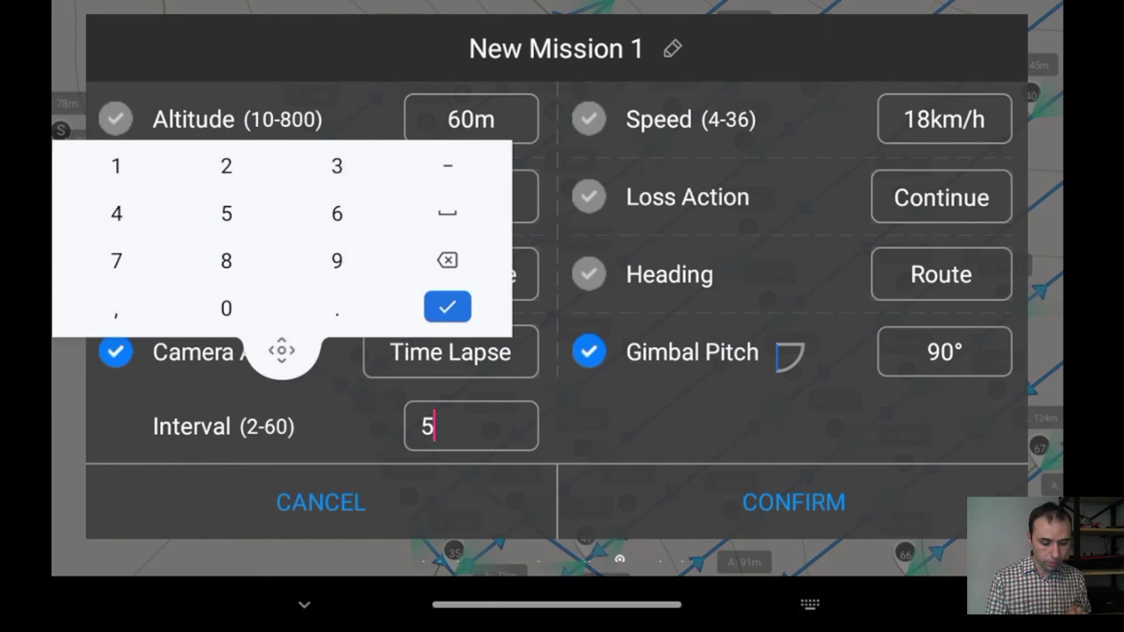
click(447, 260)
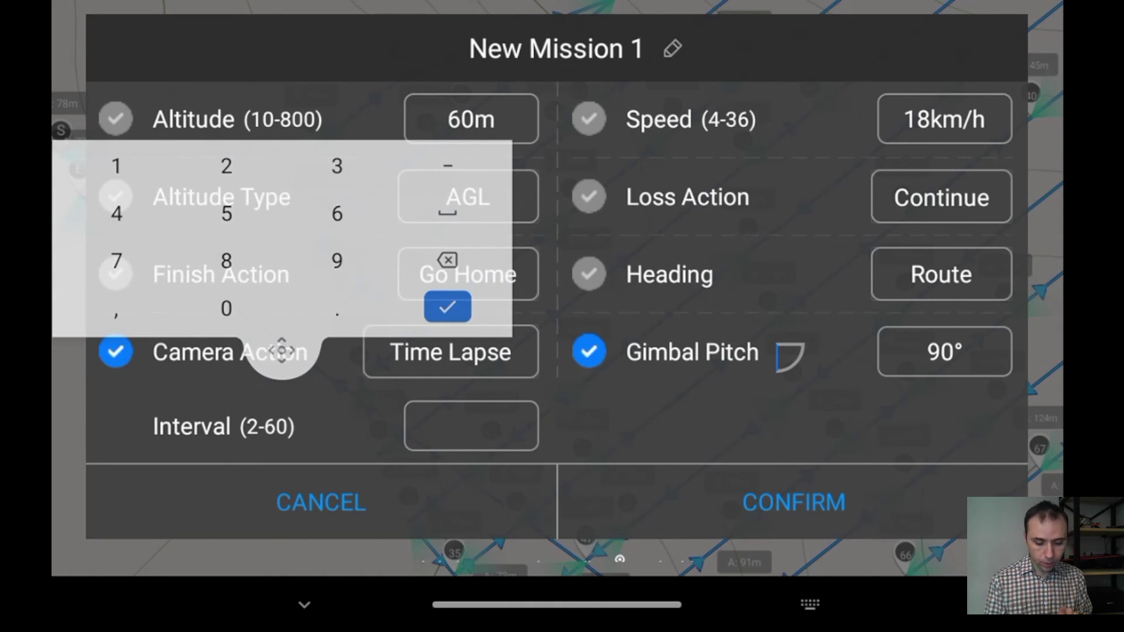
text(2s)
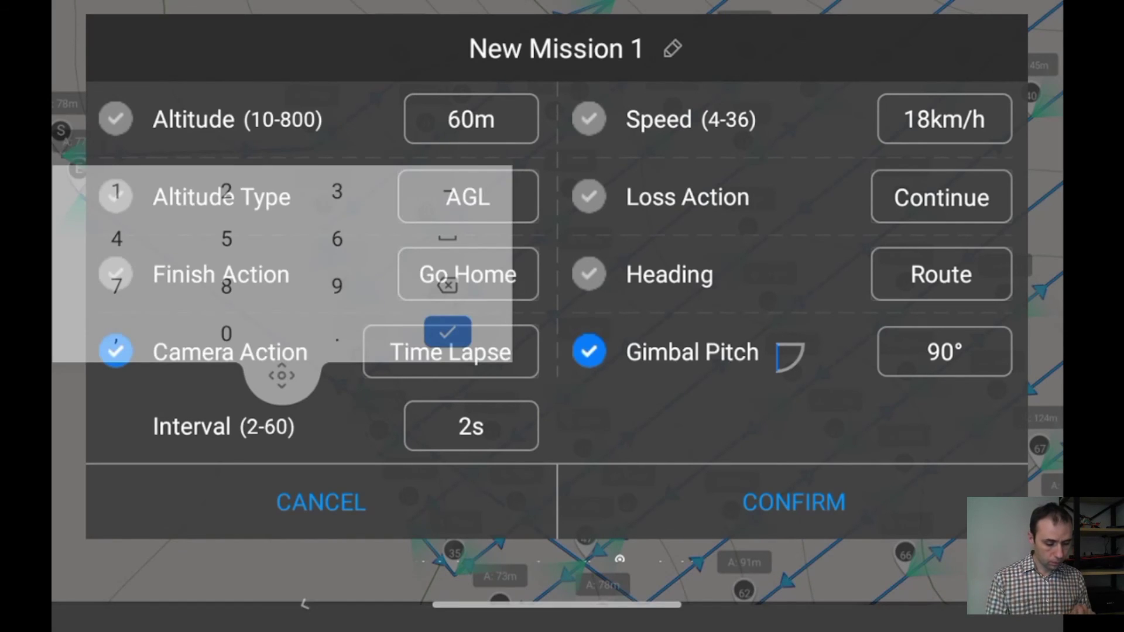
key(Return)
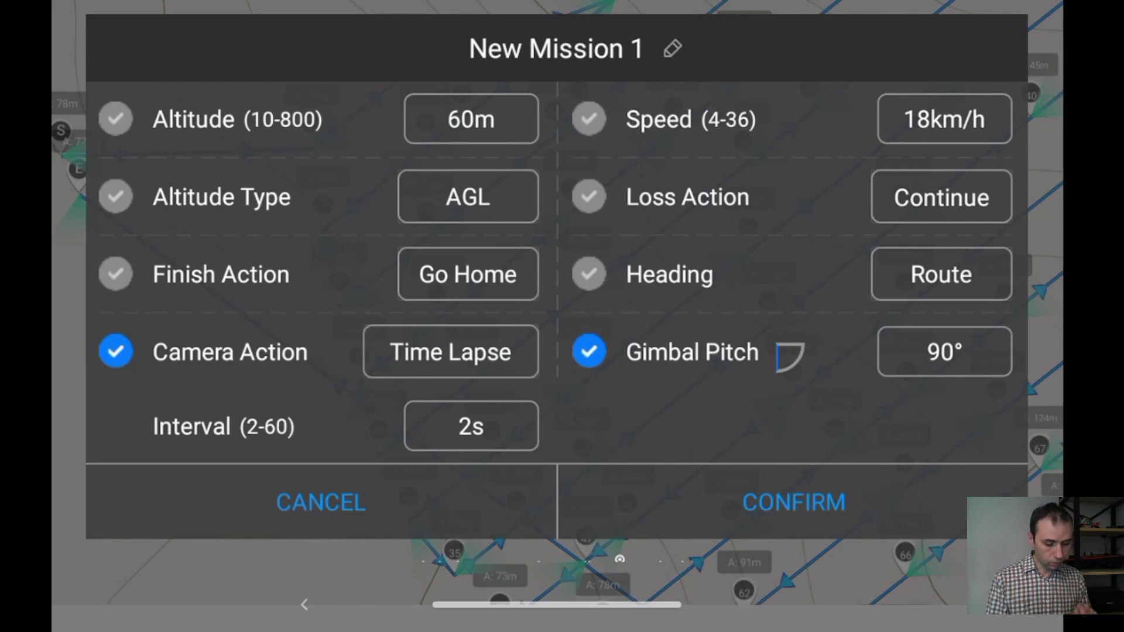
click(793, 502)
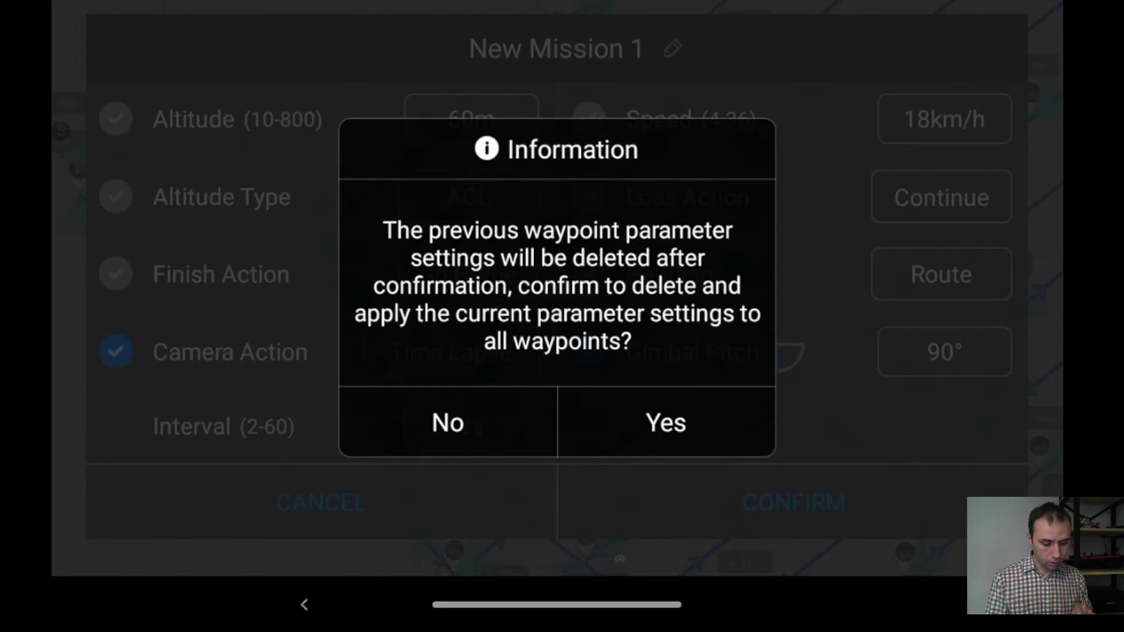
Step: Apply the 90° pitch and 2s Time Lapse settings to all 94 waypoints
click(665, 422)
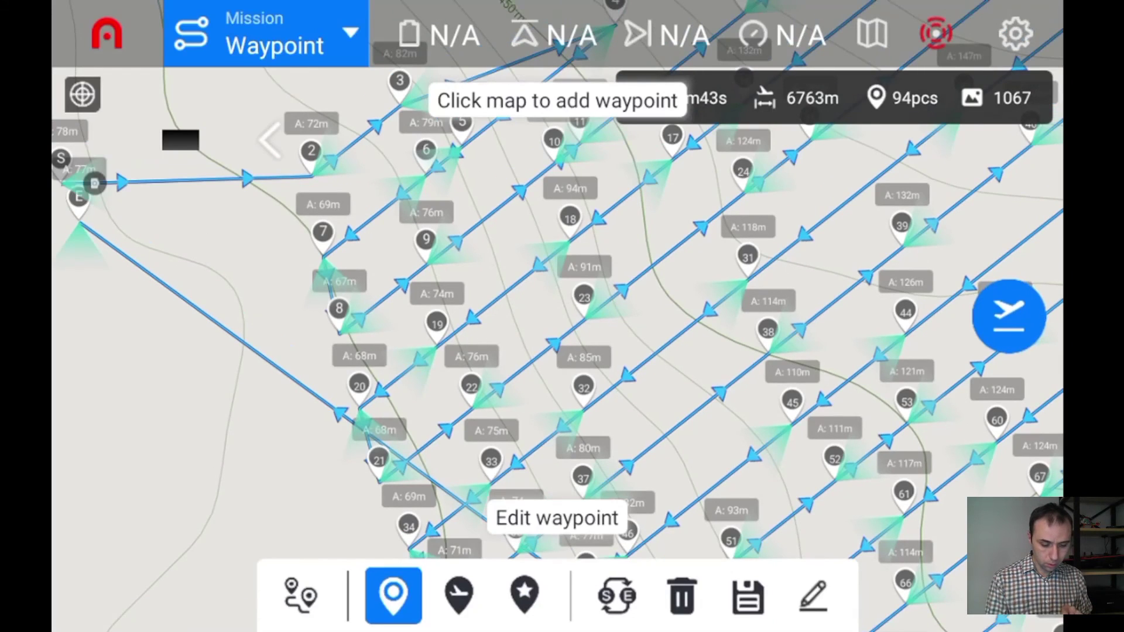